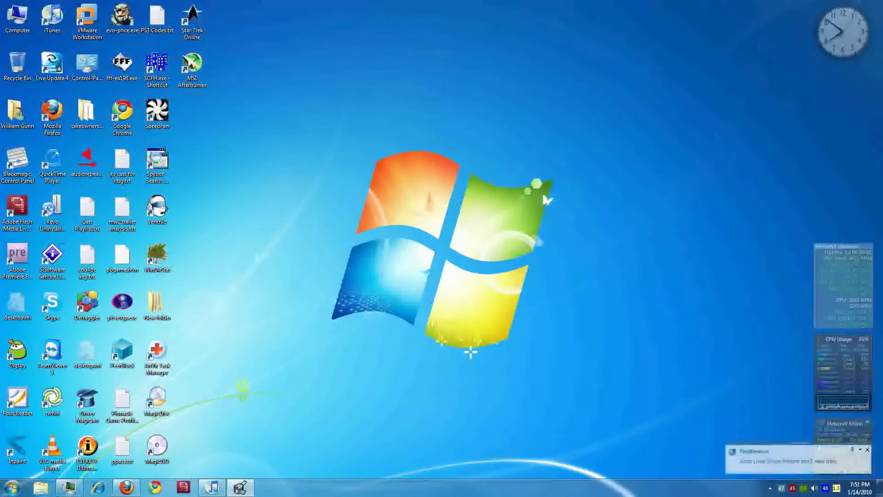
Step: Close the FeedDemon news notification in the system tray
click(867, 450)
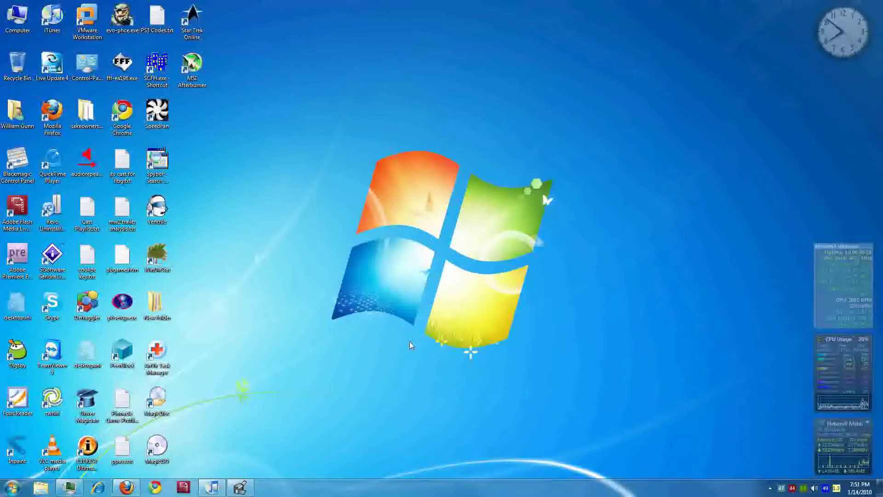
mouse_move(240, 487)
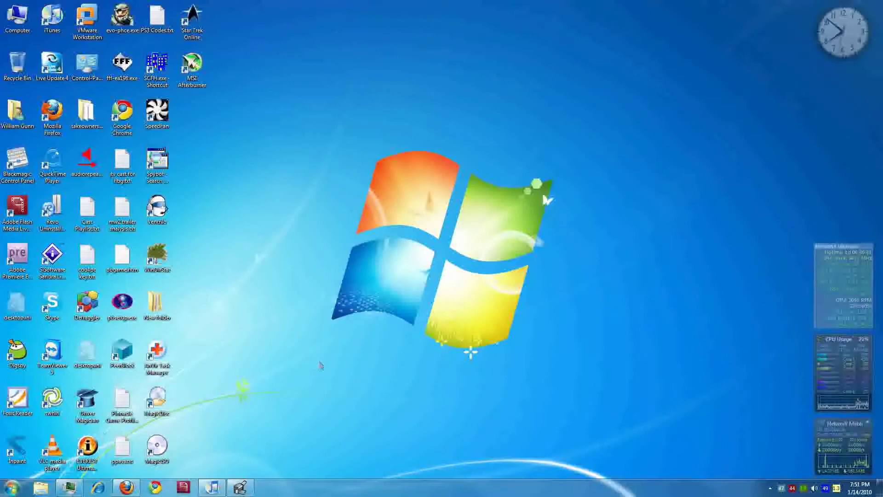
click(11, 487)
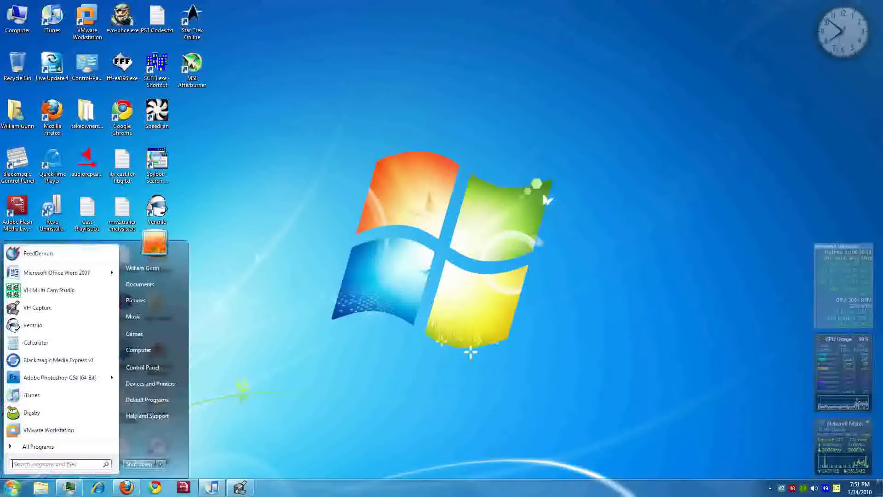
click(39, 446)
scroll(38, 358, down, 8)
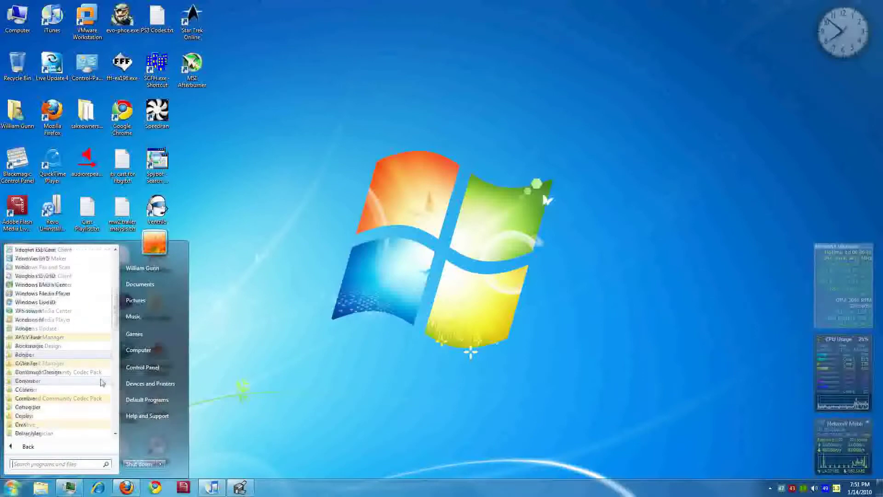
click(39, 327)
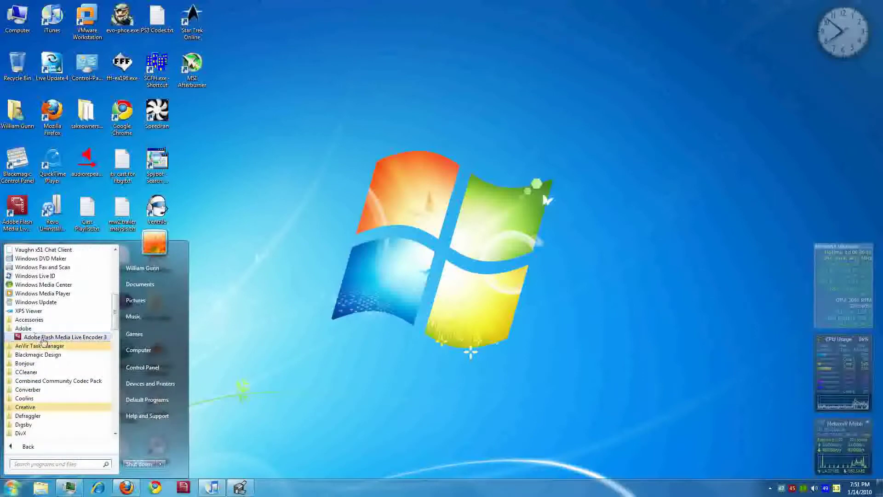
click(40, 328)
click(42, 346)
click(42, 345)
scroll(45, 346, down, 8)
scroll(44, 345, down, 2)
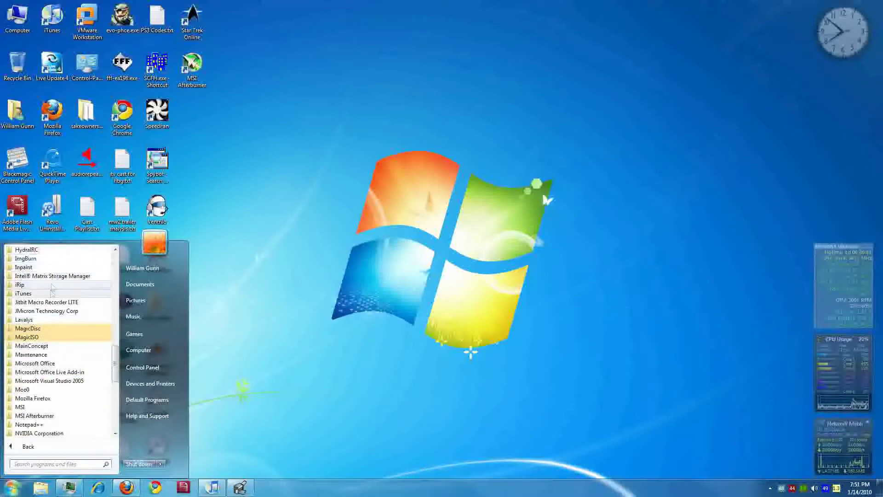
scroll(48, 276, up, 1)
click(46, 267)
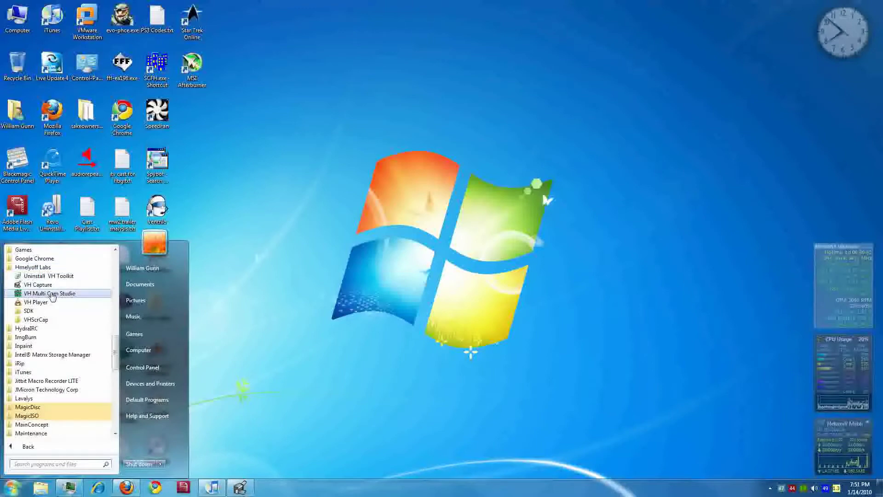
click(285, 279)
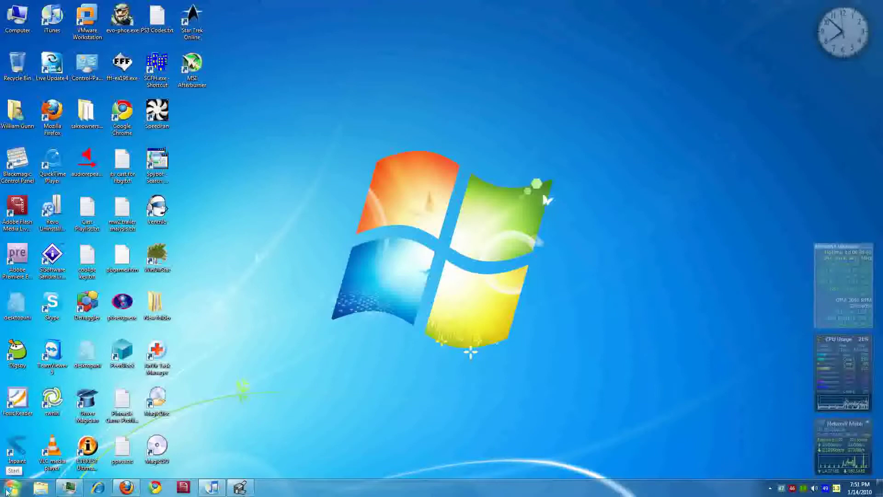
drag(310, 121, 601, 419)
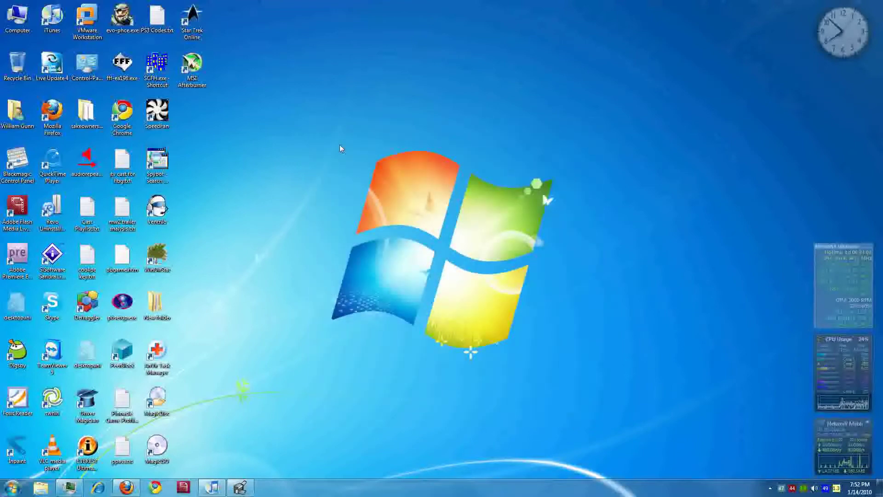
Step: Search 'user account' and raise the User Account Control slider to the Default notch
click(11, 487)
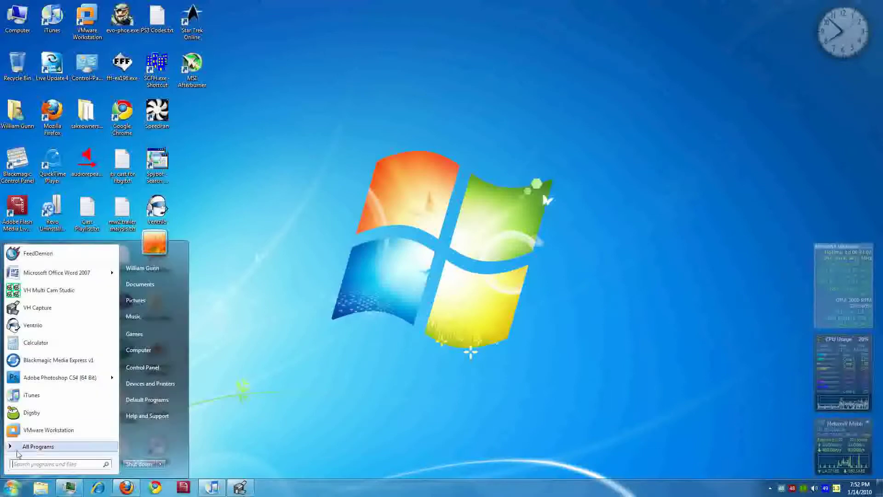
mouse_move(81, 376)
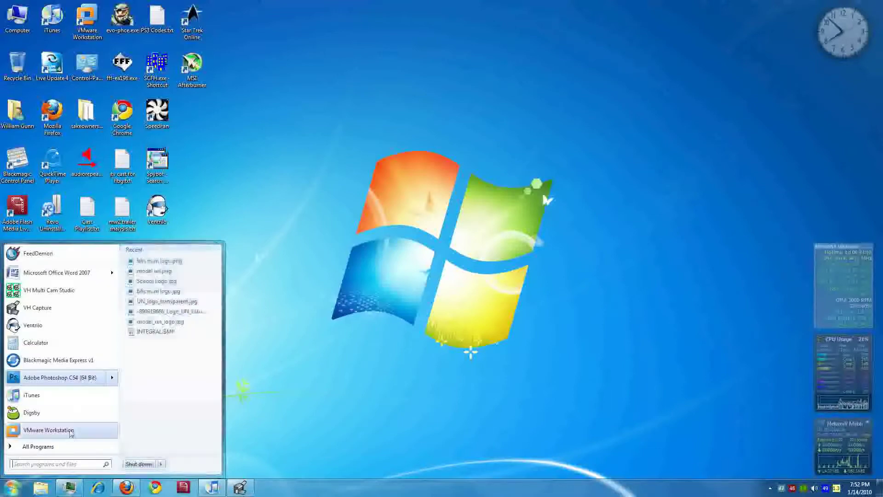
click(63, 465)
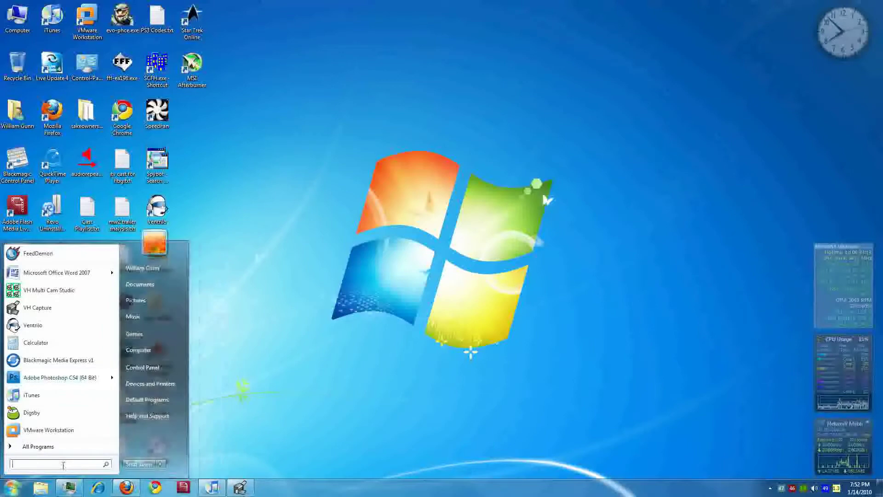
text(user ac)
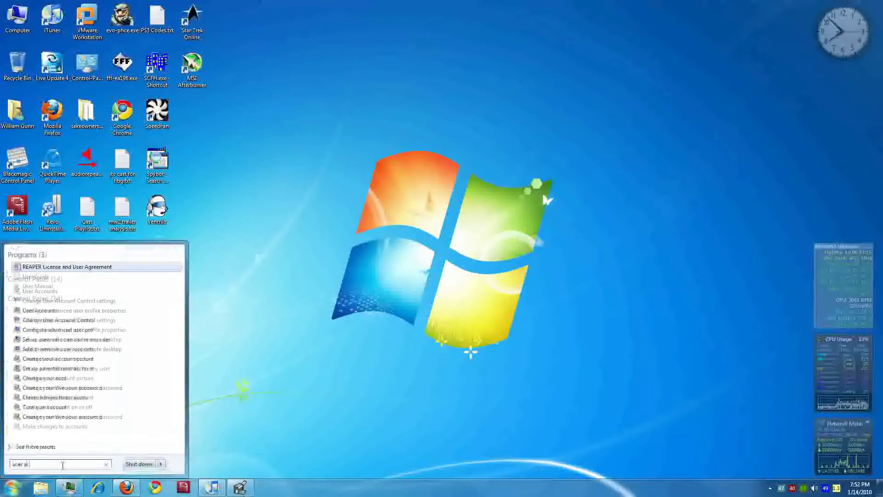
text(count)
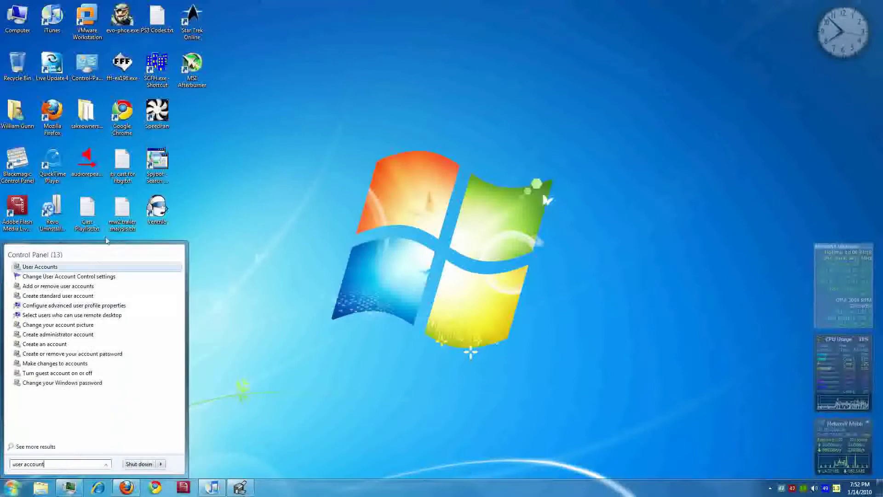
click(83, 279)
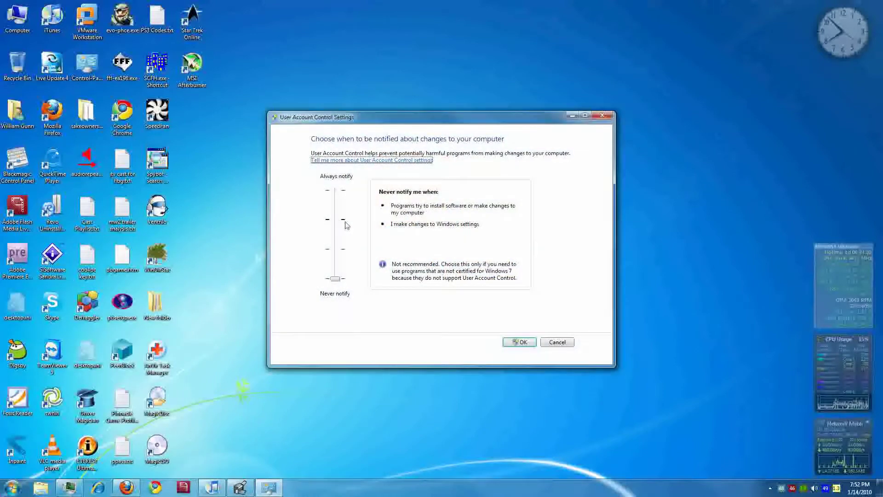
click(345, 224)
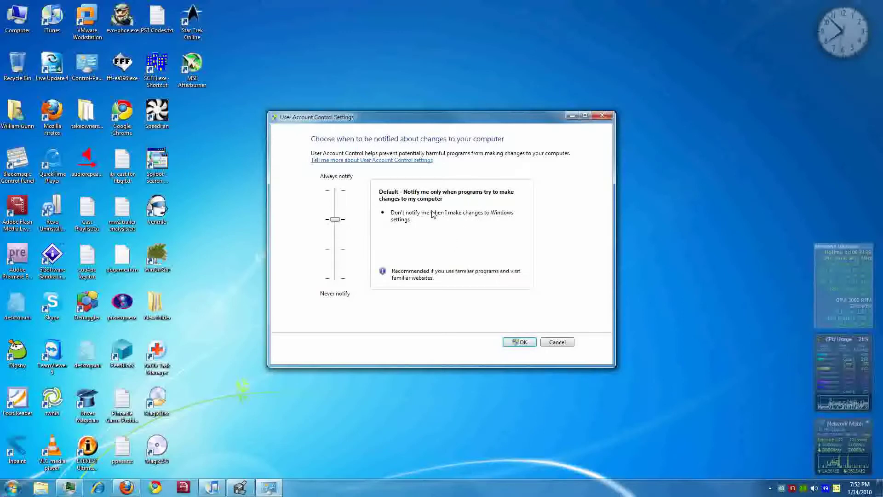
click(770, 489)
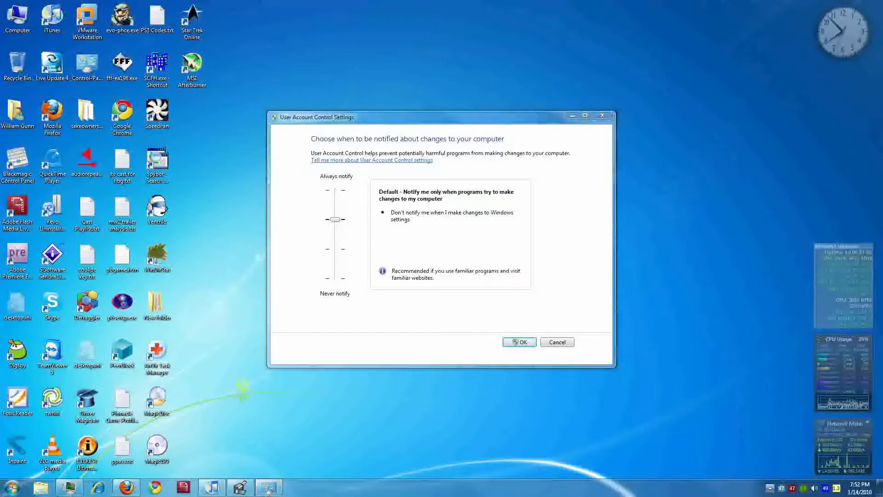
Step: Open the ESET Smart Security window, move it top-right, and view its tray quick options
double_click(777, 397)
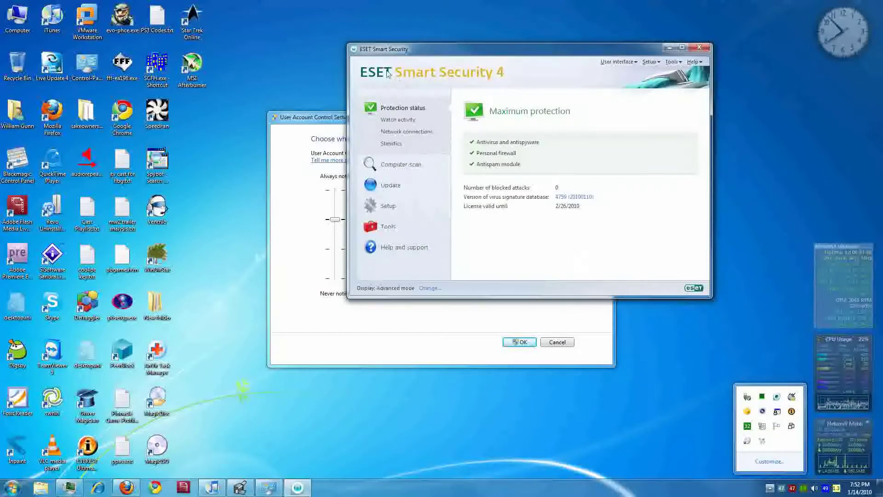
drag(526, 53, 695, 10)
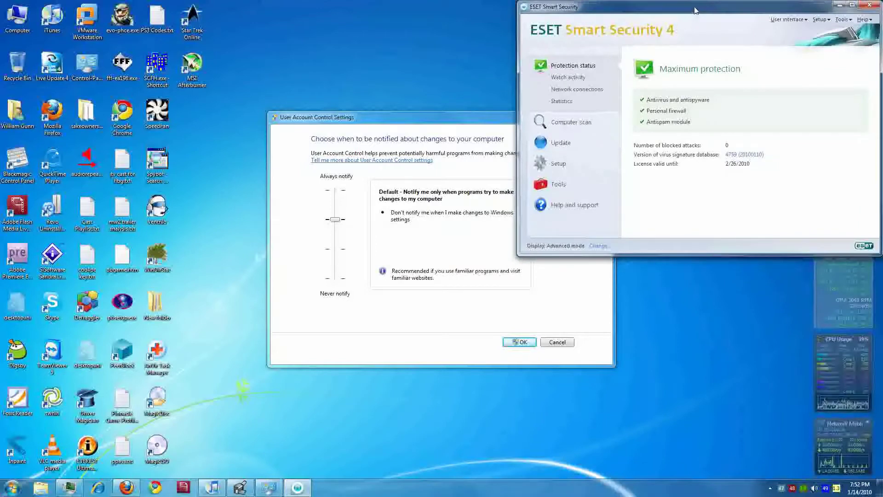
click(770, 489)
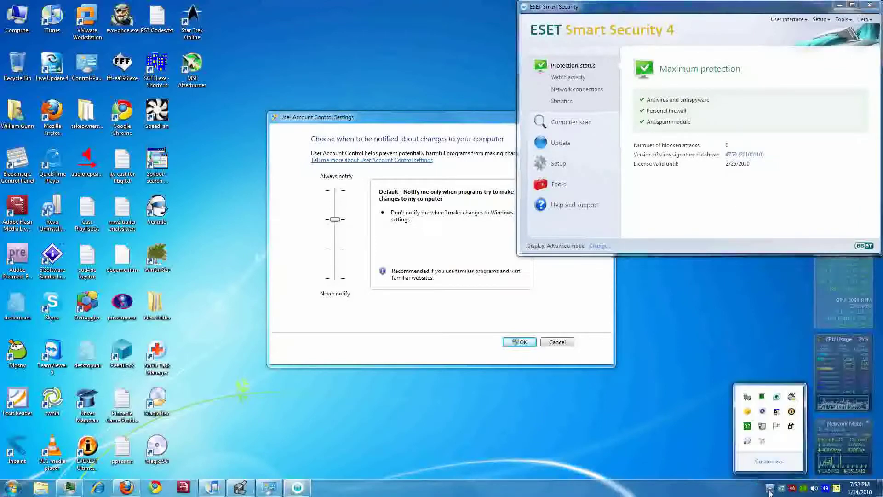
right_click(791, 396)
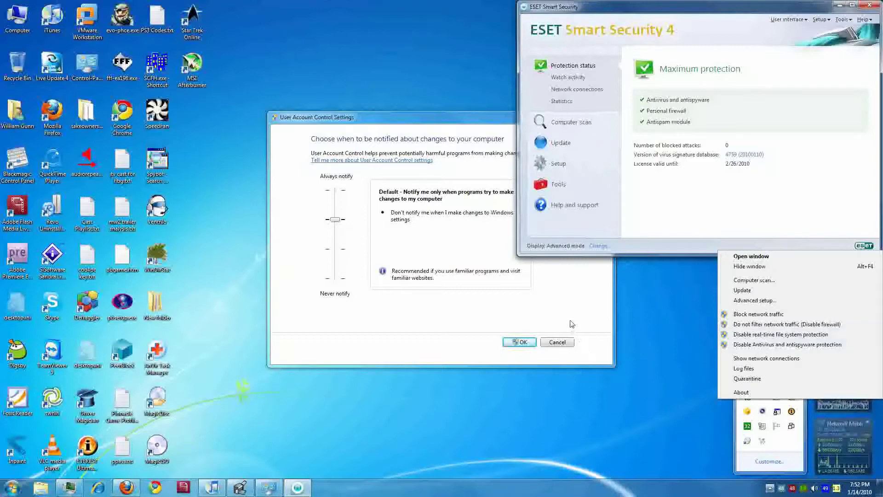
click(700, 204)
Step: Switch between the User Account Control and ESET windows, then reveal the hidden tray icons
click(562, 304)
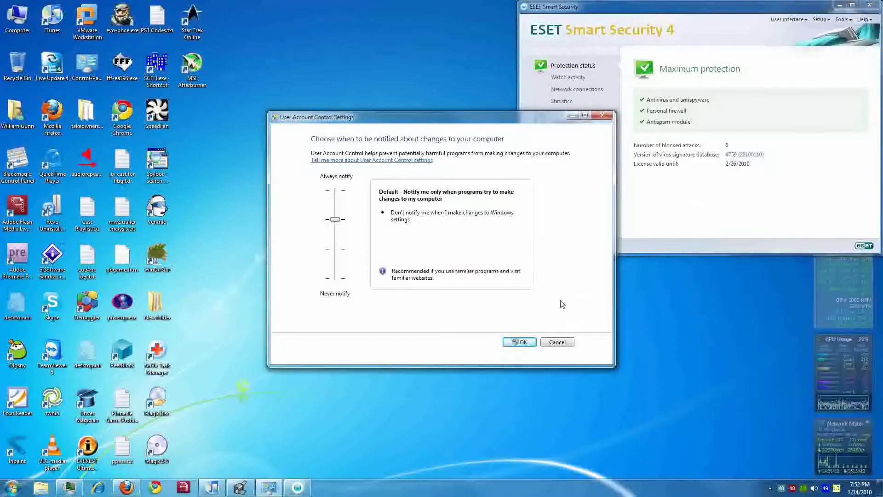
click(714, 212)
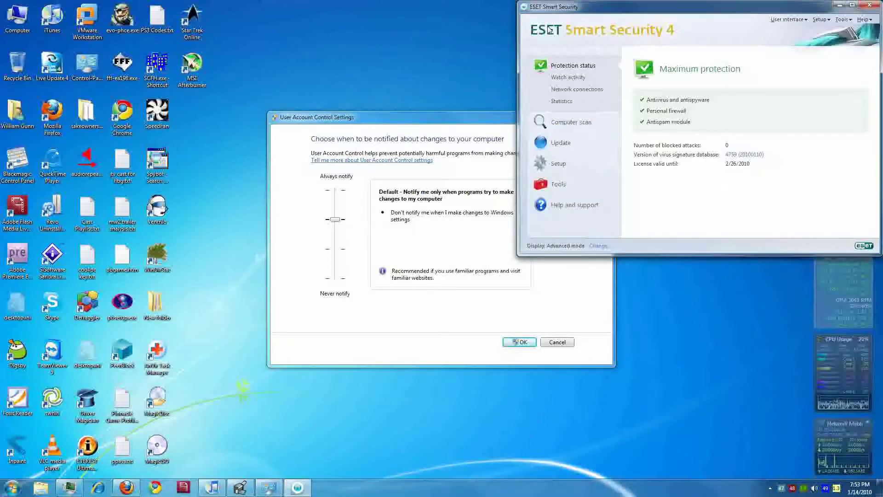
click(770, 487)
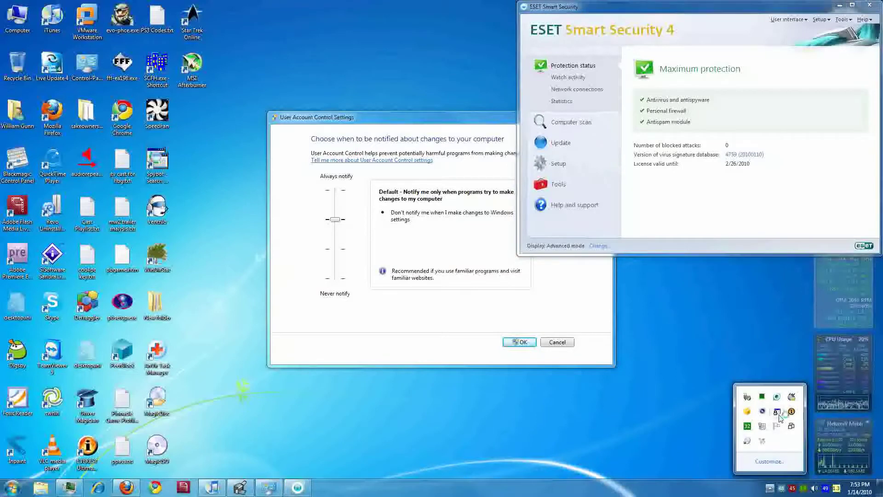
double_click(777, 411)
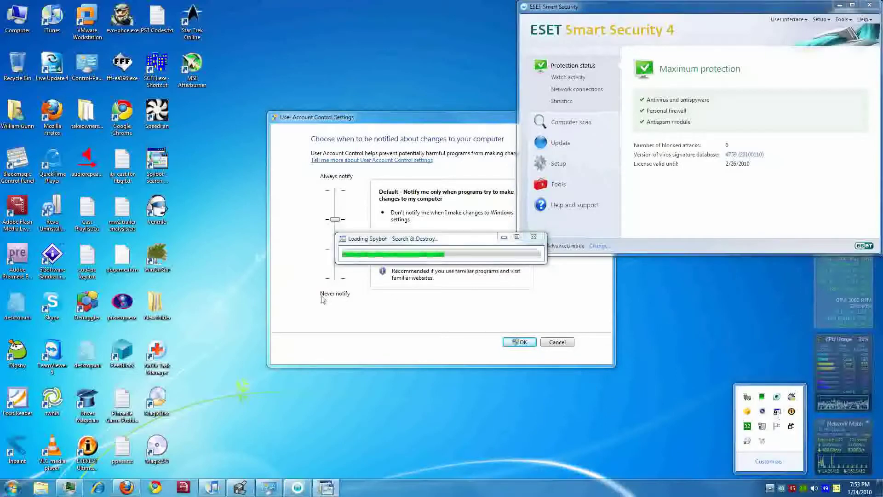
click(383, 238)
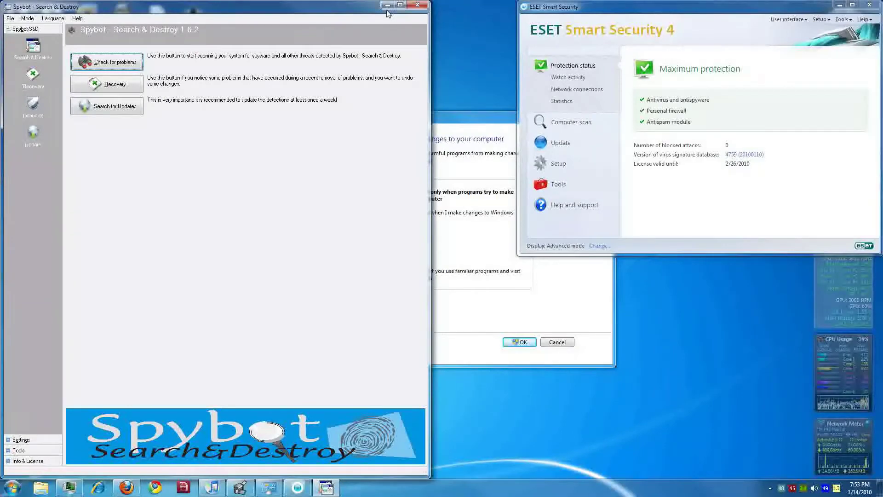
click(417, 5)
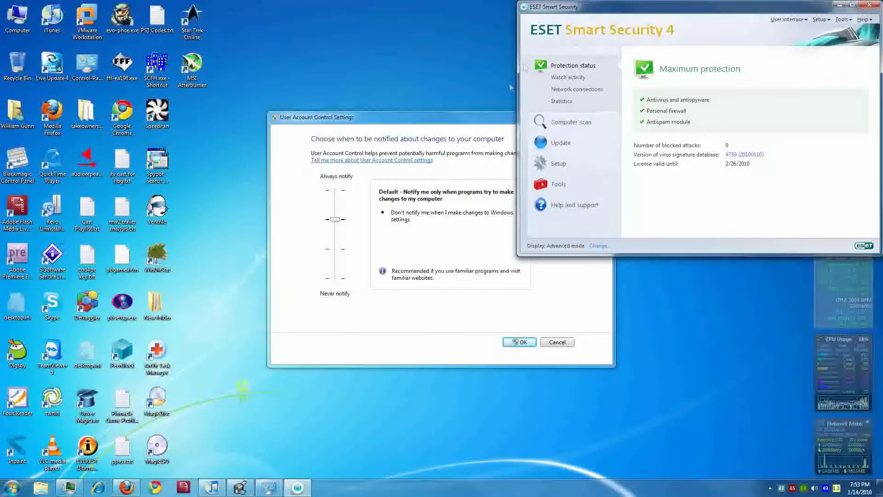
Step: Drop User Account Control to Never notify, confirm with OK, and close ESET with Alt+F4
click(415, 220)
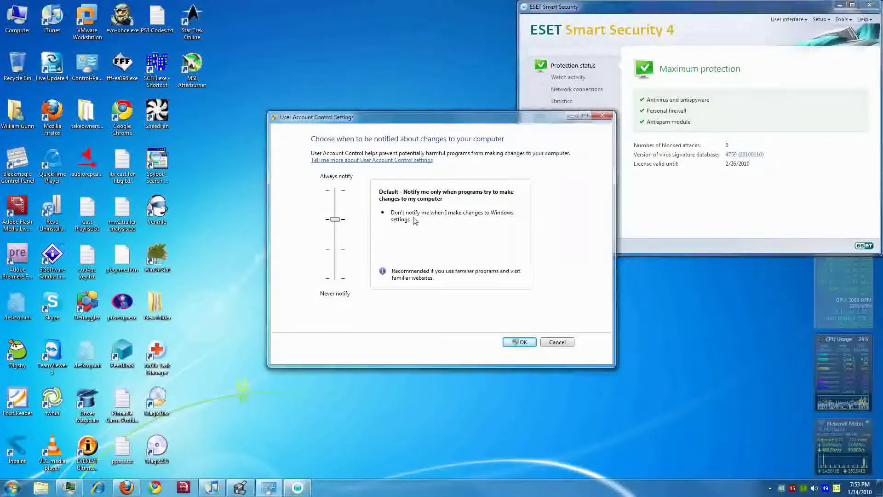
drag(338, 223, 339, 288)
click(527, 345)
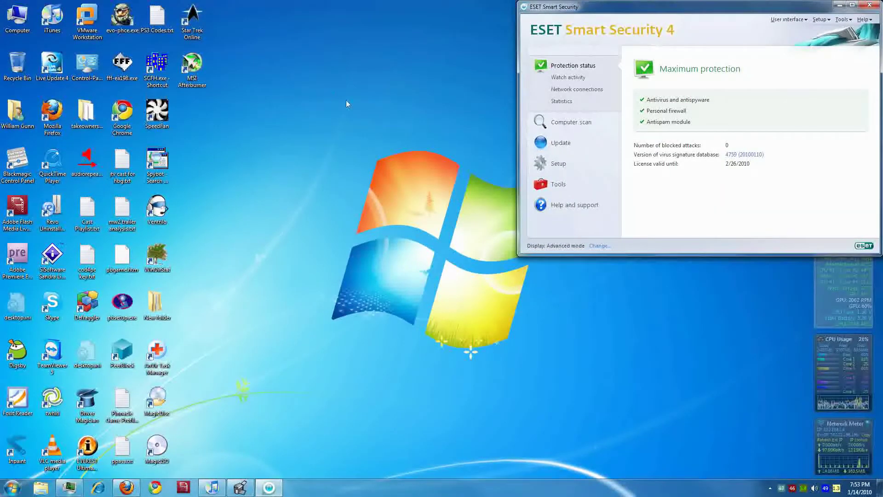
drag(309, 101, 566, 384)
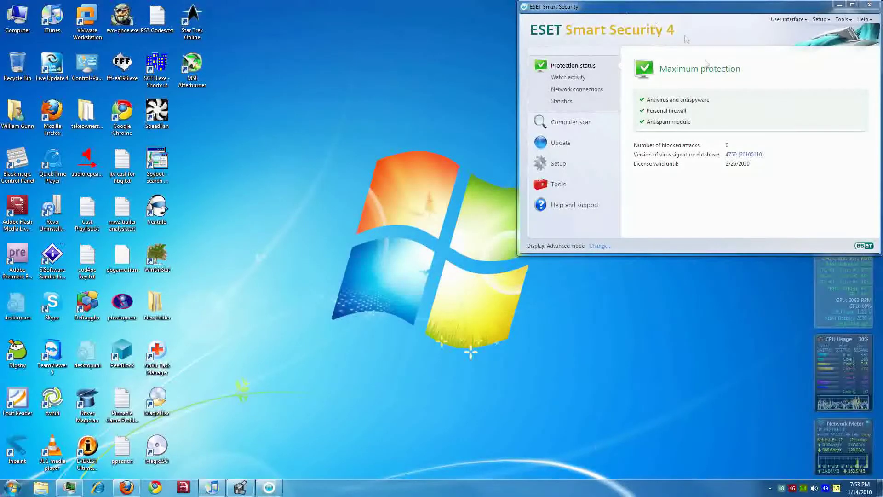
key(alt+F4)
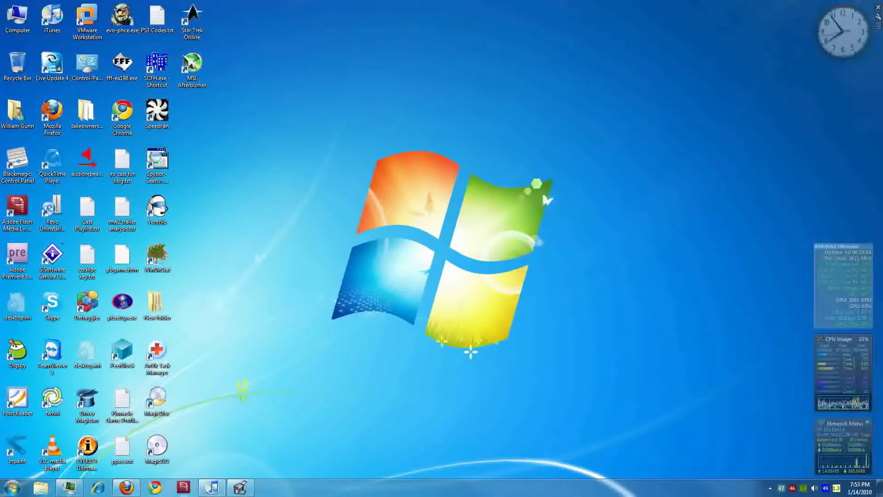
Step: Launch Blackmagic Media Express v1 from the Start menu
key(super)
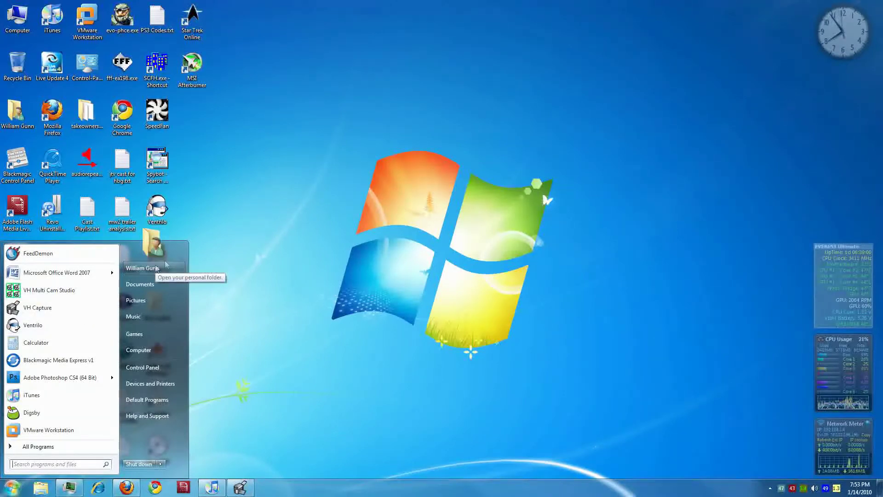
click(388, 268)
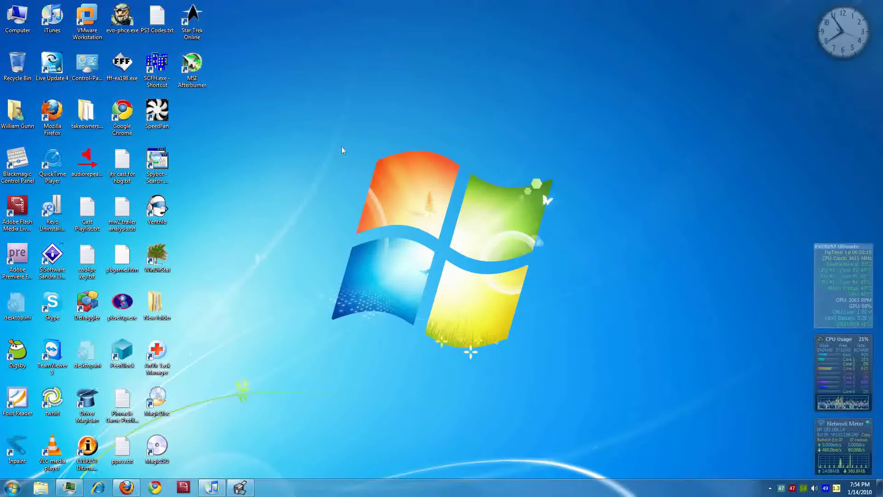
drag(331, 148, 554, 346)
click(11, 488)
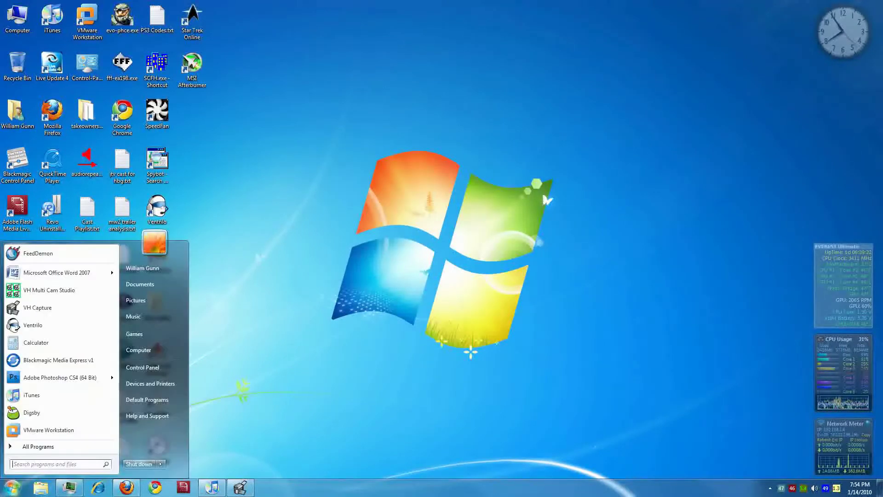
click(59, 360)
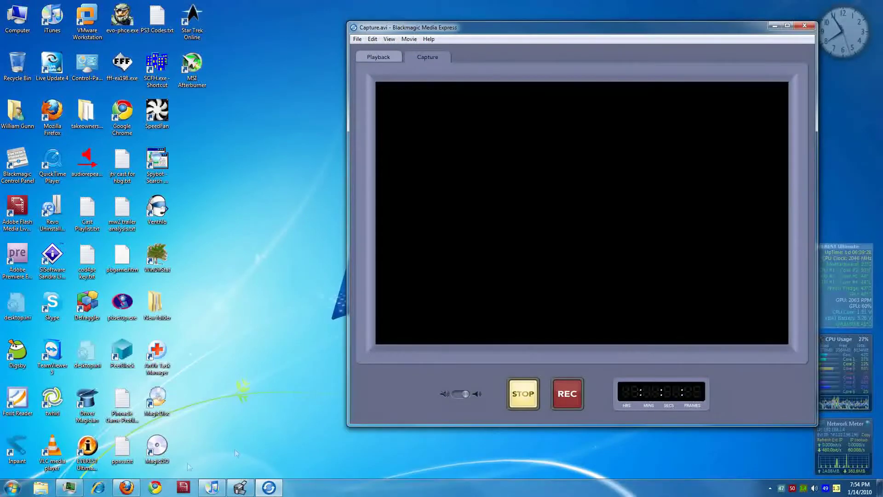
Step: Launch VH Multi Cam Studio and add Decklink Video Capture with NTSC 8-bit 4:2:2 YUV format
key(super)
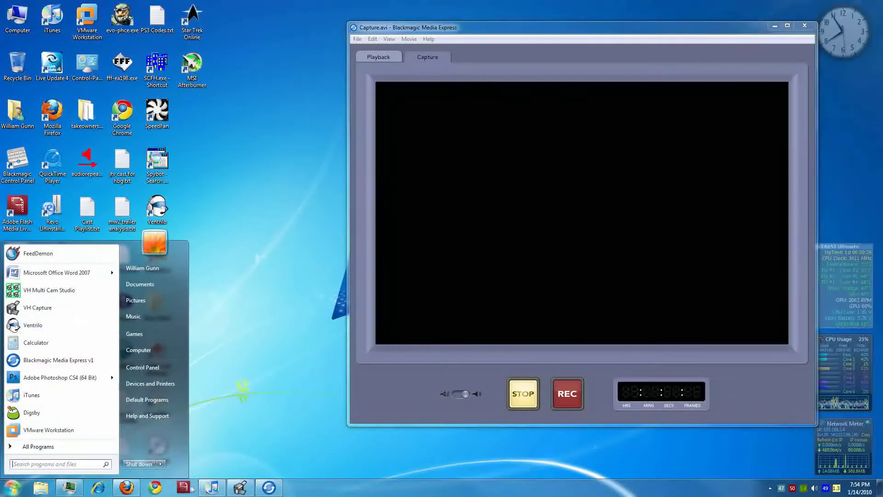
click(191, 488)
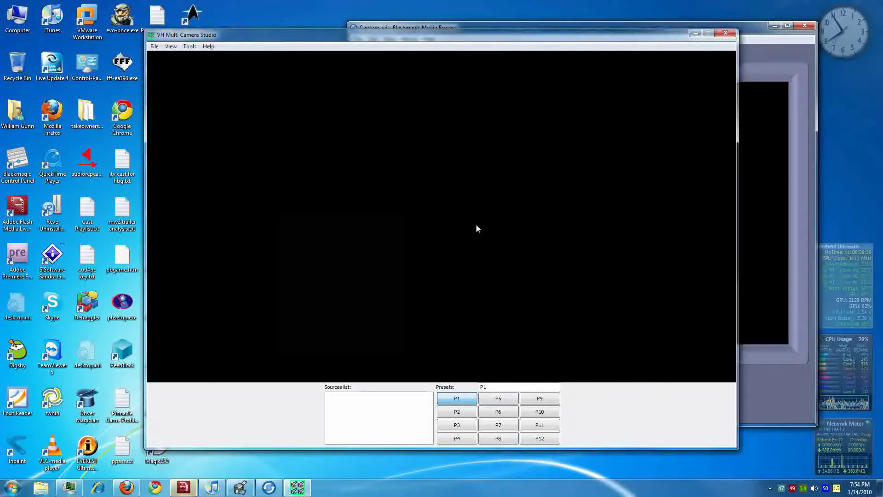
click(155, 47)
click(201, 58)
click(201, 58)
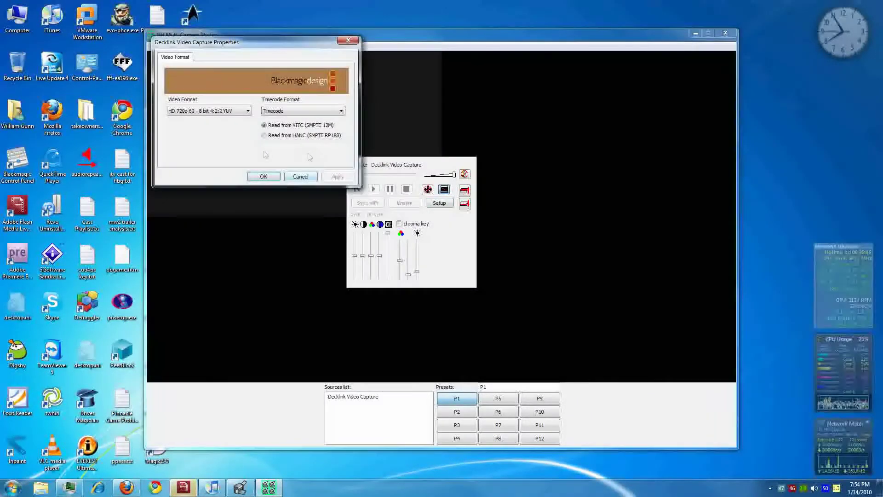
click(207, 111)
click(193, 120)
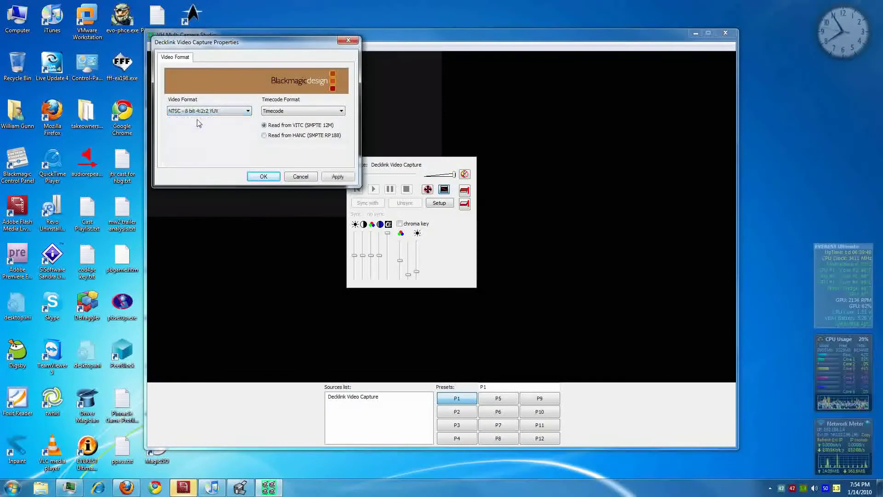
click(339, 178)
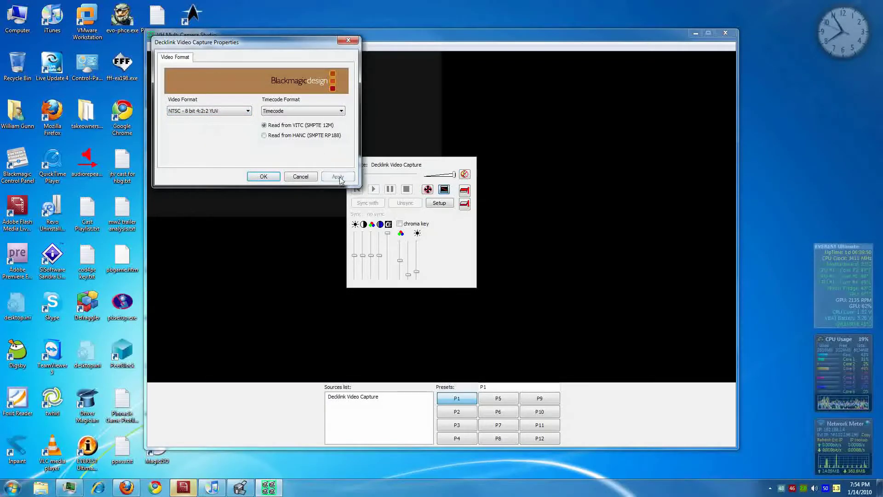
click(264, 177)
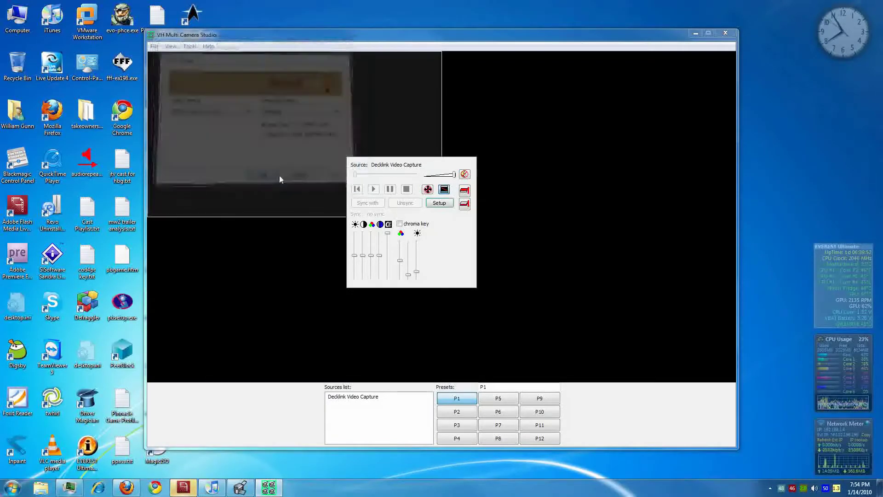
Step: Reopen the Decklink capture properties via Setup and check the video format, leaving it unchanged
click(436, 205)
click(438, 215)
click(220, 112)
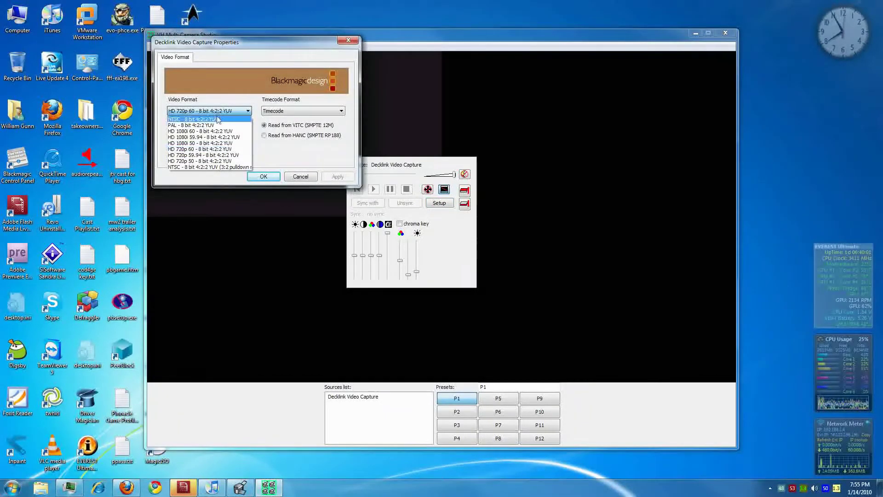
click(220, 95)
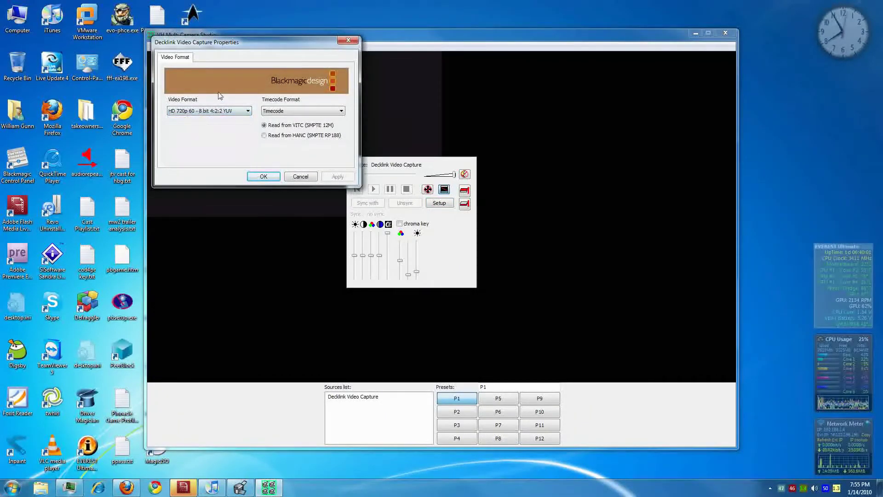
Step: Close the capture properties dialog, VH Multi Cam Studio and Flash Media Live Encoder
click(301, 176)
click(725, 32)
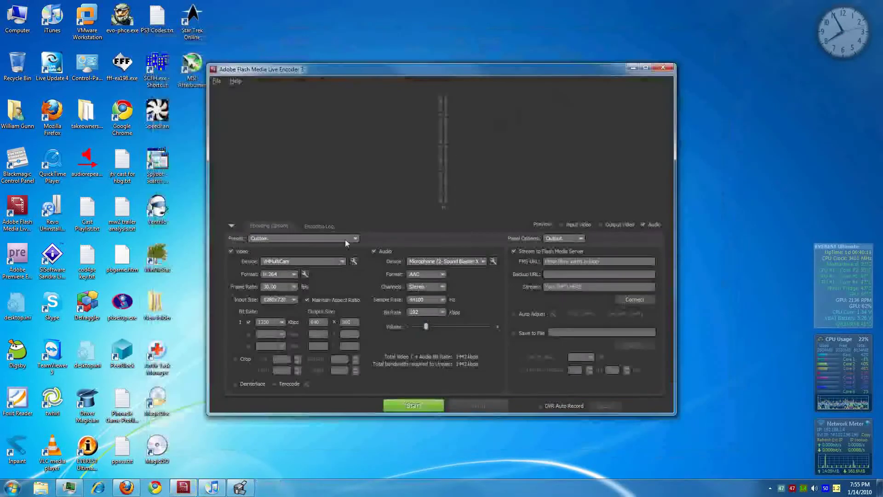
click(663, 67)
Step: Browse All Programs to the Blackmagic Design > Intensity folder
click(12, 486)
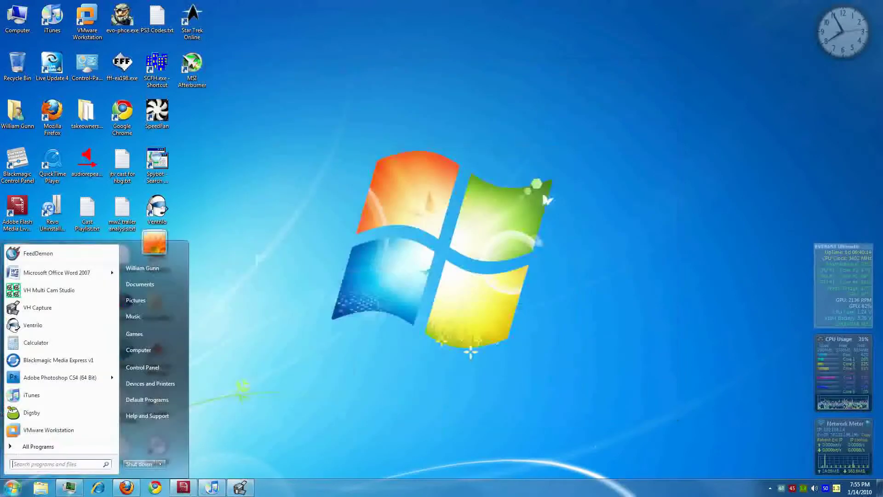
click(38, 445)
scroll(59, 342, down, 5)
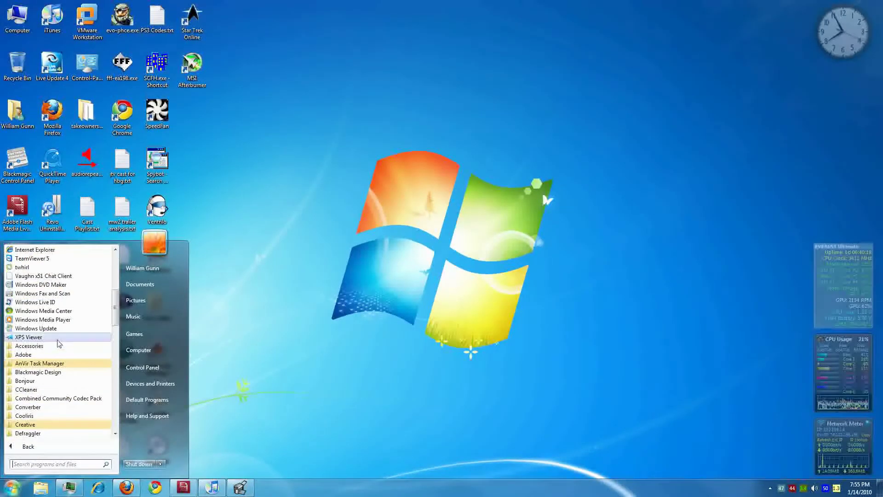
click(42, 372)
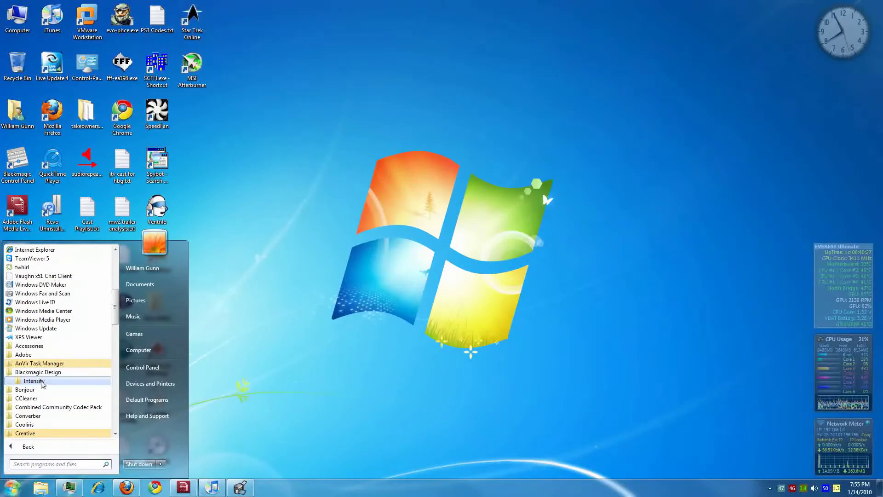
click(41, 381)
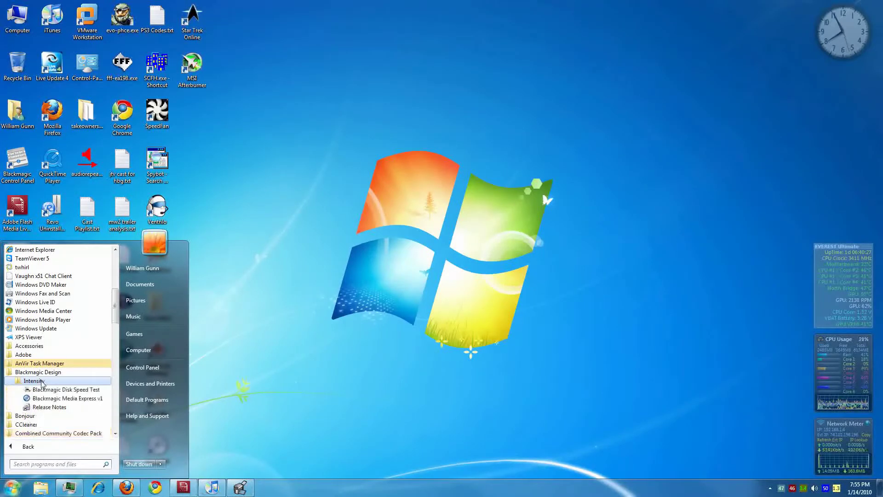
Step: Relaunch Media Express and confirm HD 720p 60 and Uncompressed 8-bit YUV in Preferences
click(63, 398)
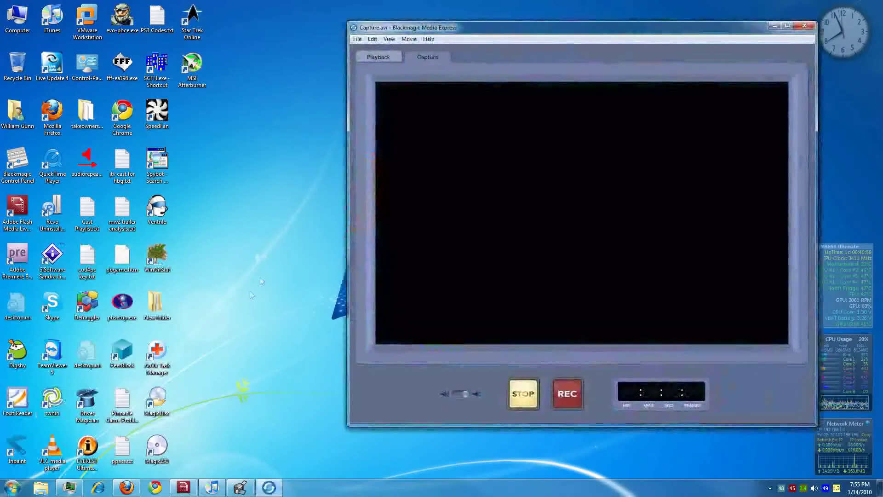
click(375, 39)
click(389, 51)
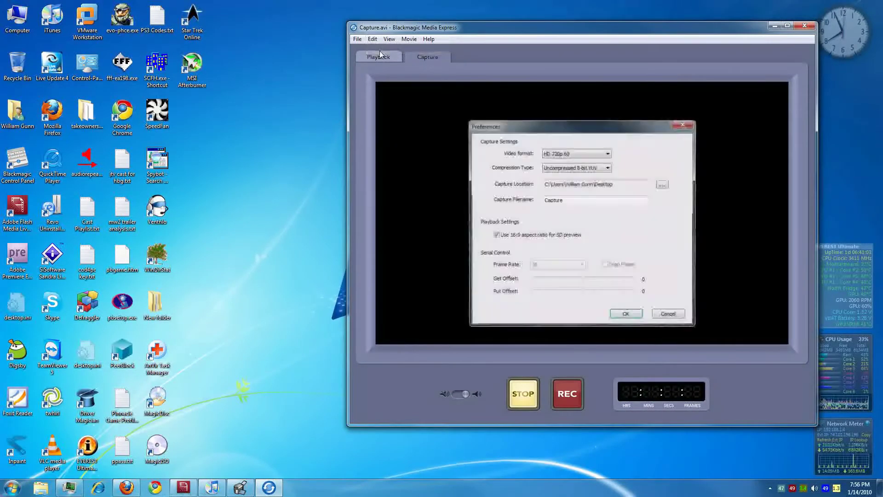
click(580, 154)
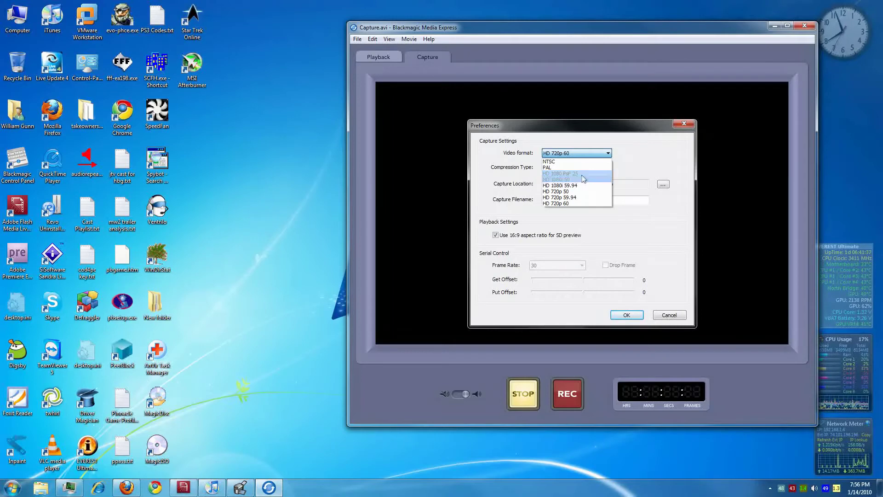
click(559, 203)
click(602, 169)
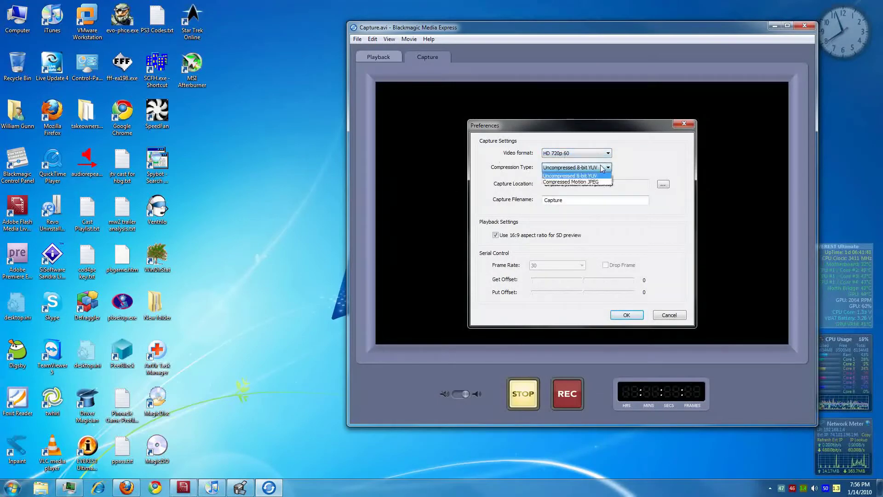
click(599, 168)
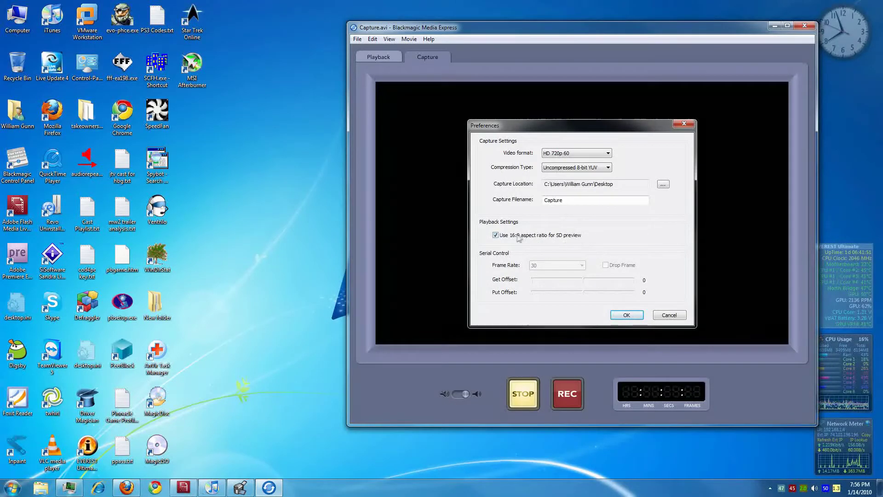
click(626, 316)
click(405, 40)
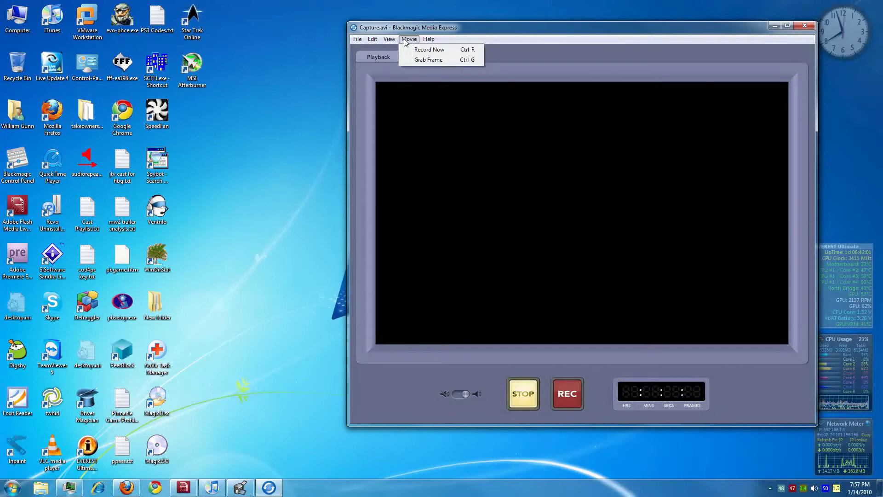
Step: Recheck HD 720p 60 in Edit > Preferences, then close Blackmagic Media Express
mouse_move(392, 40)
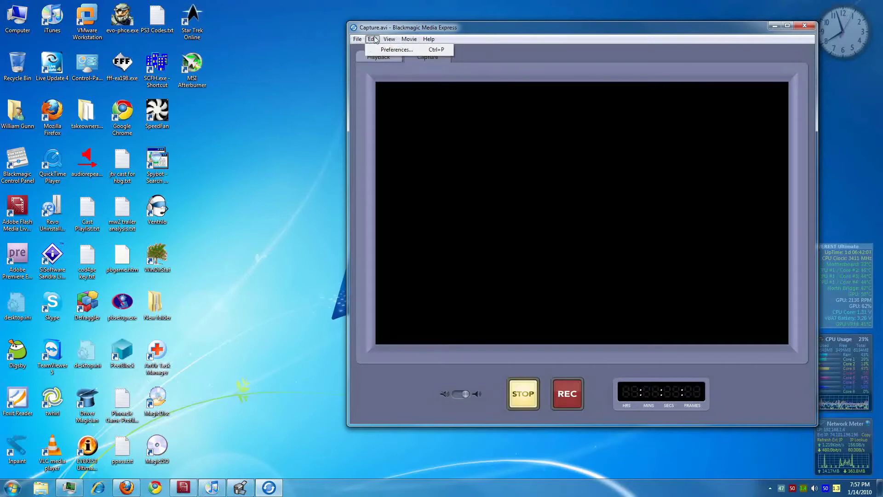
click(374, 39)
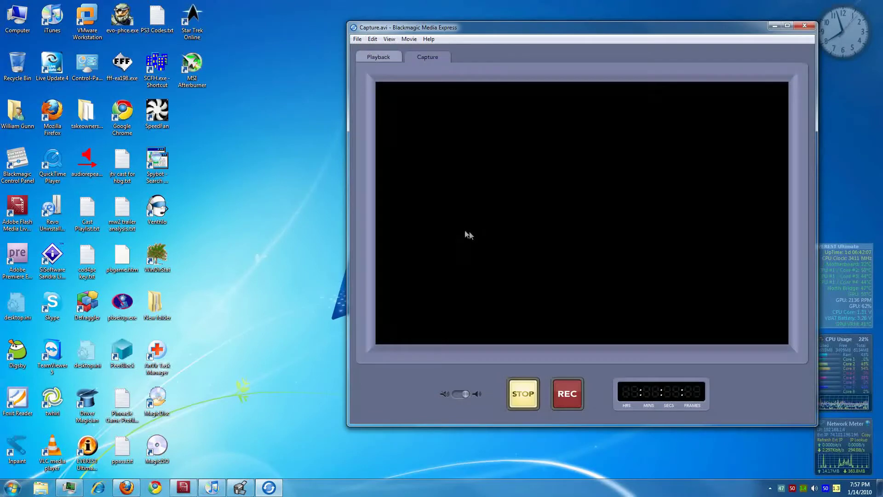
click(372, 39)
click(384, 50)
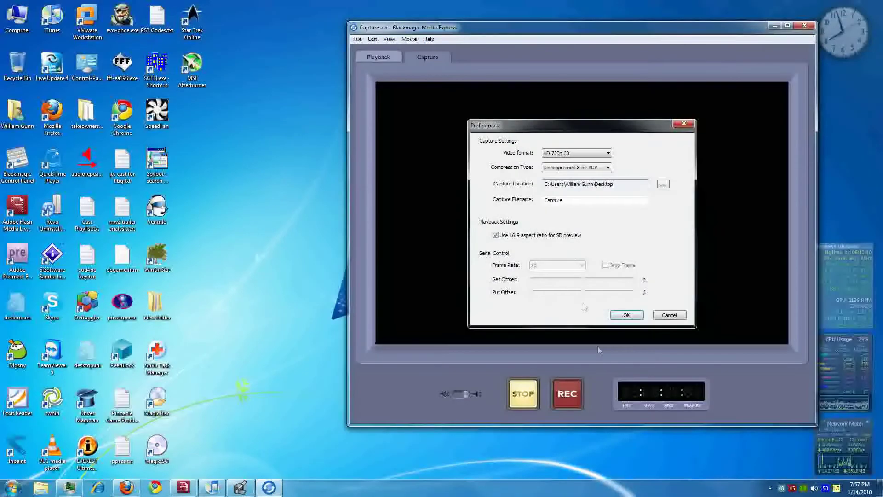
click(627, 315)
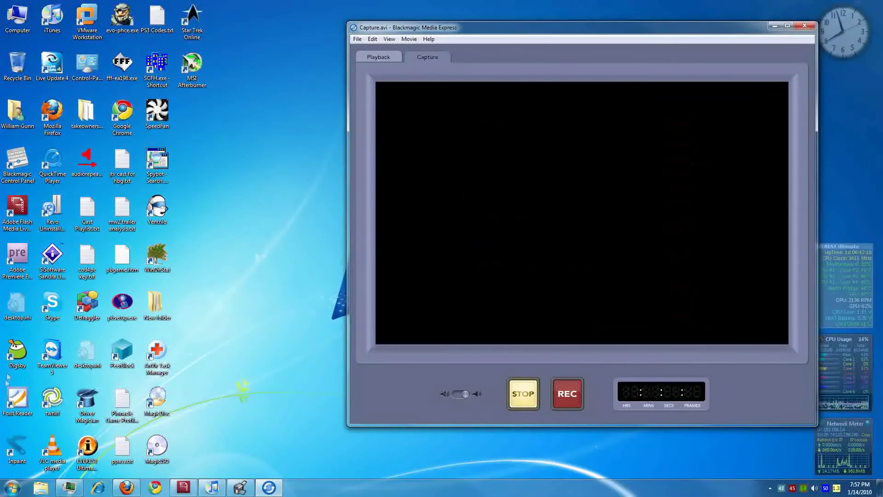
mouse_move(194, 492)
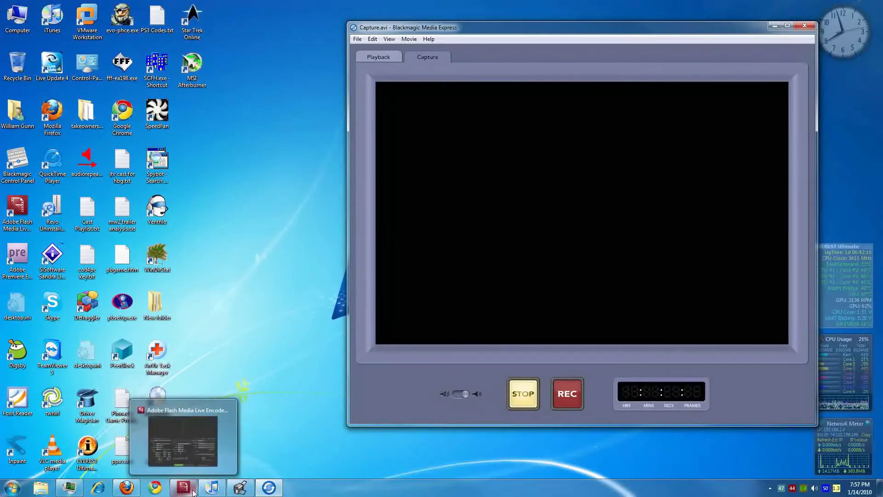
click(812, 27)
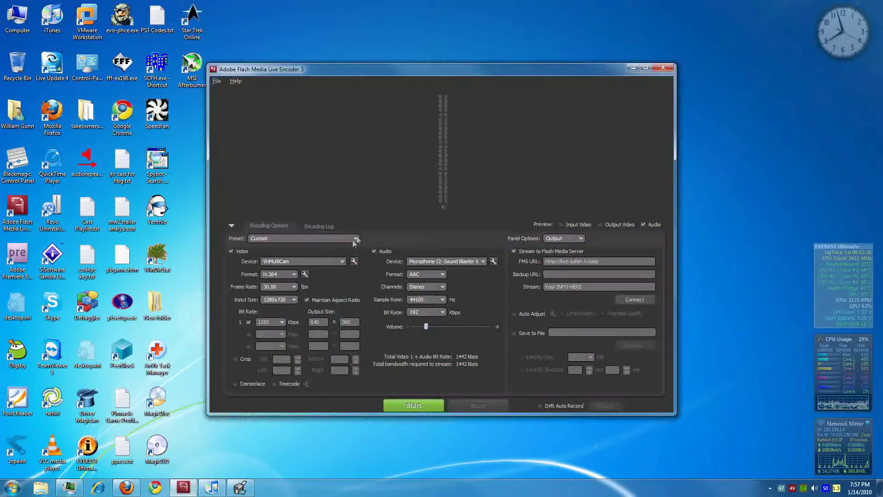
Step: Keep VHMultiCam as Flash Media Live Encoder's video device and minimize VH Multi Camera Studio
click(327, 261)
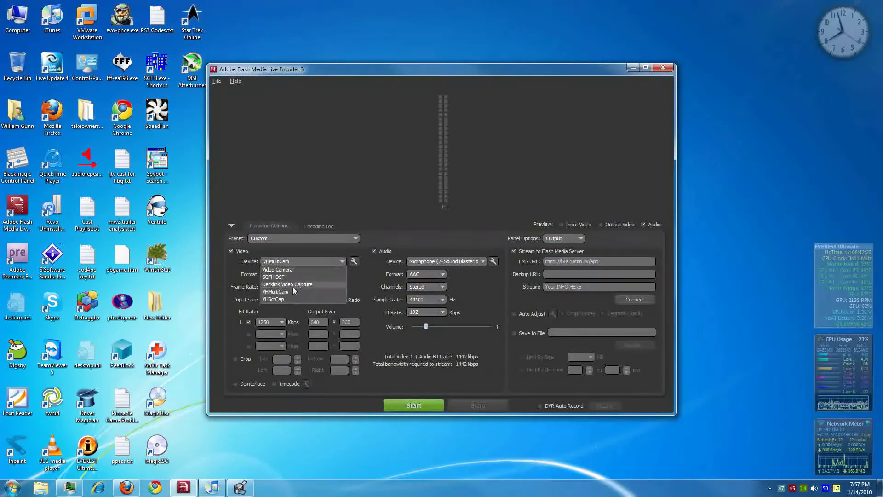
click(275, 282)
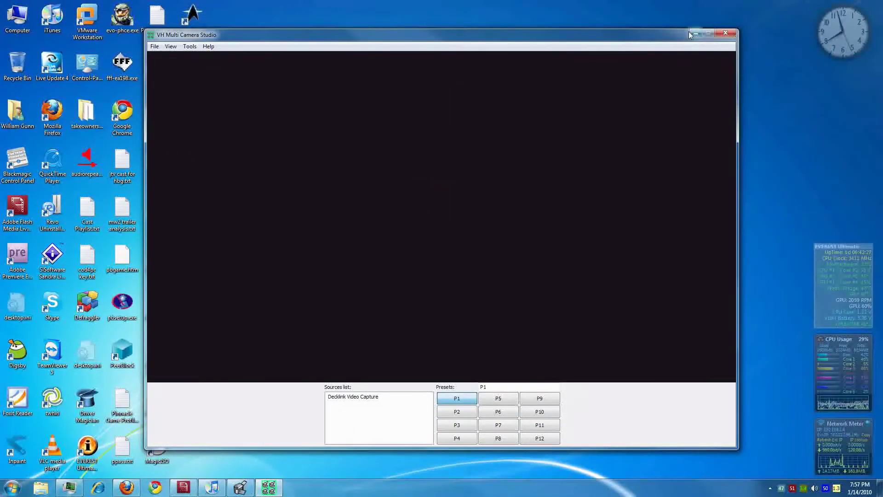
click(695, 33)
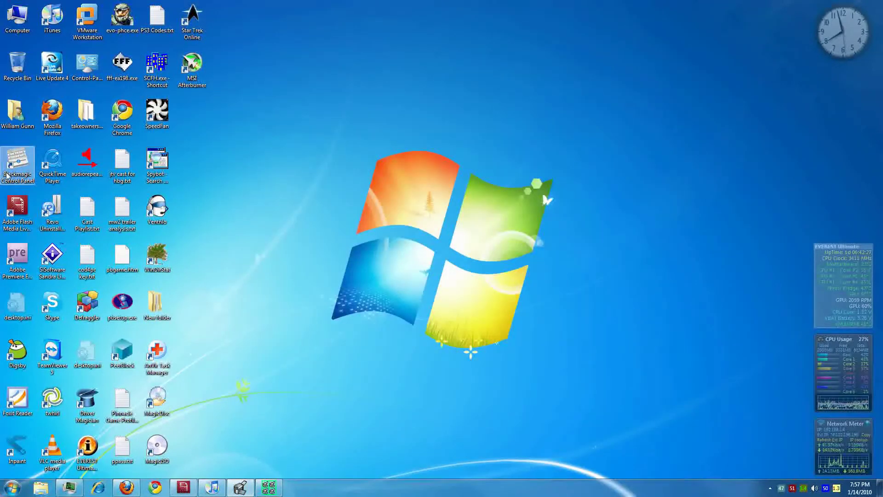
double_click(5, 176)
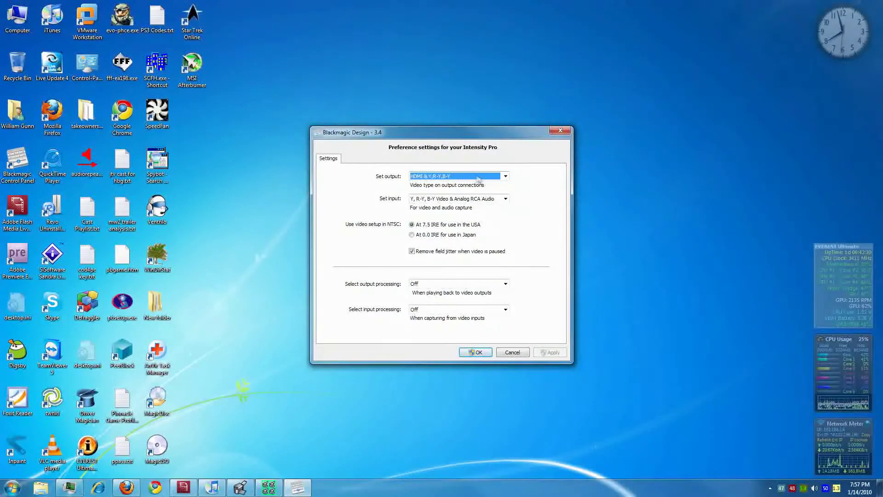
click(436, 176)
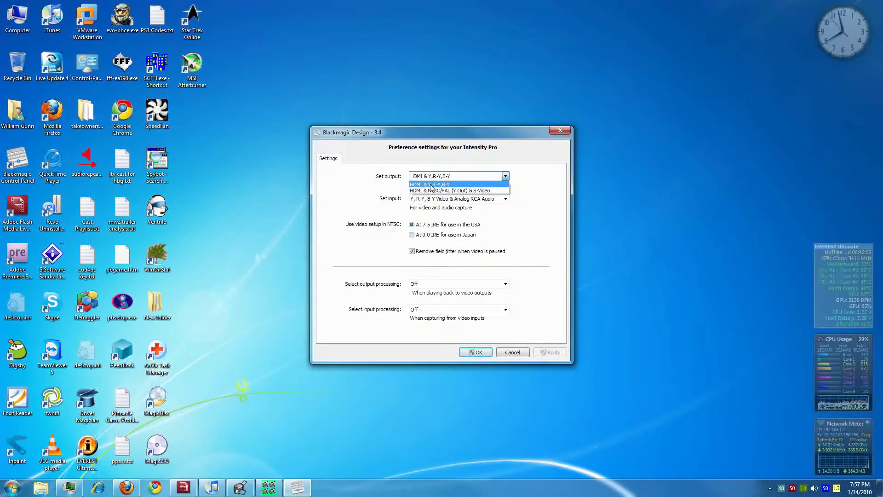
click(431, 184)
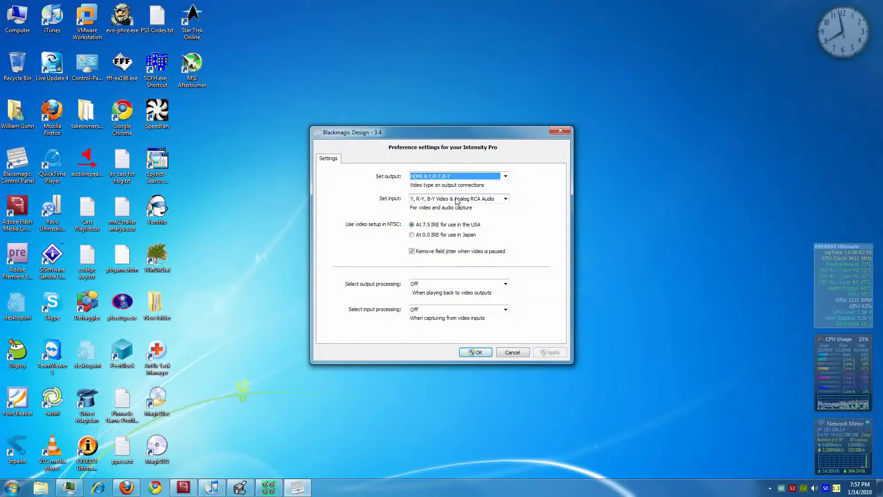
click(441, 198)
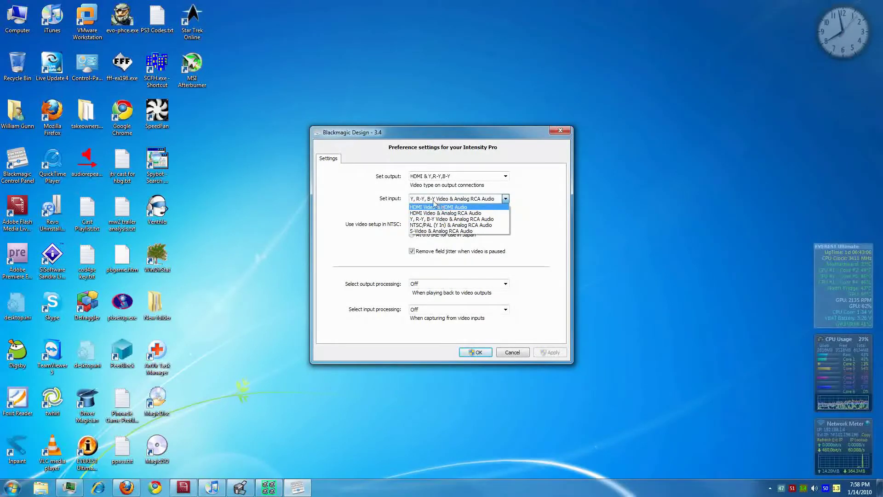
click(379, 192)
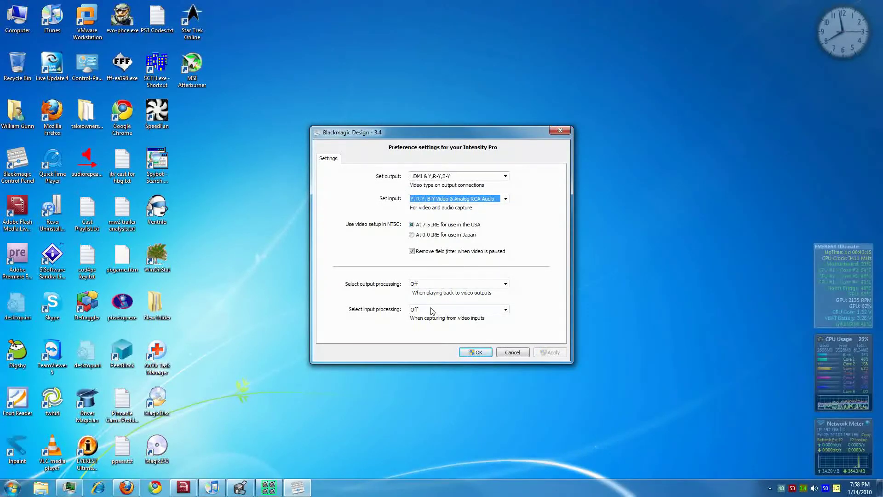
click(477, 353)
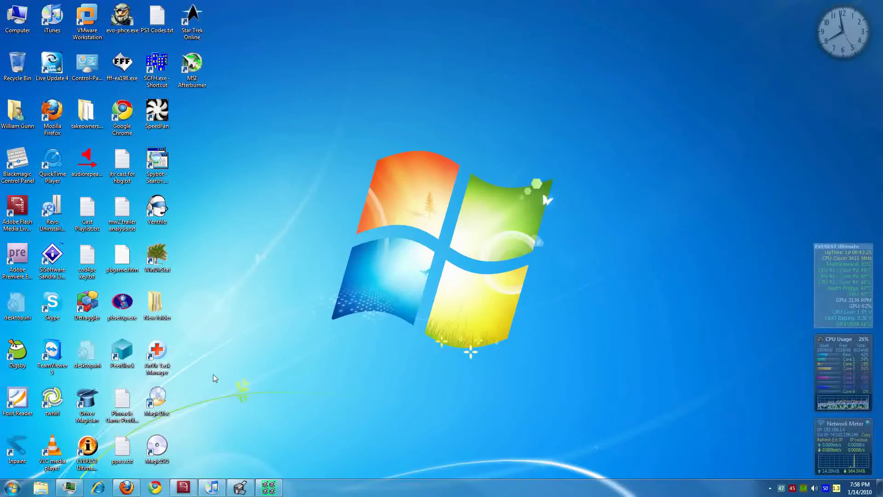
Step: Tick 'Run this program as an administrator' for all users in Blackmagic Media Express v1's Compatibility properties
key(super)
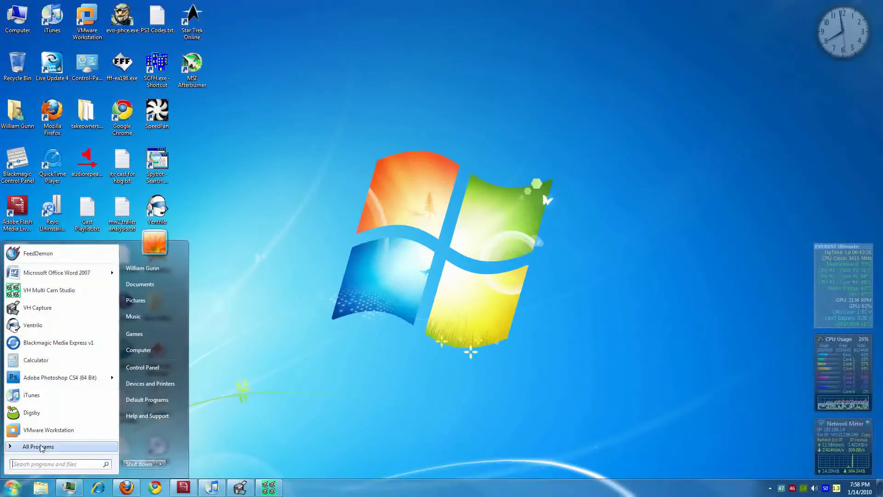
right_click(50, 343)
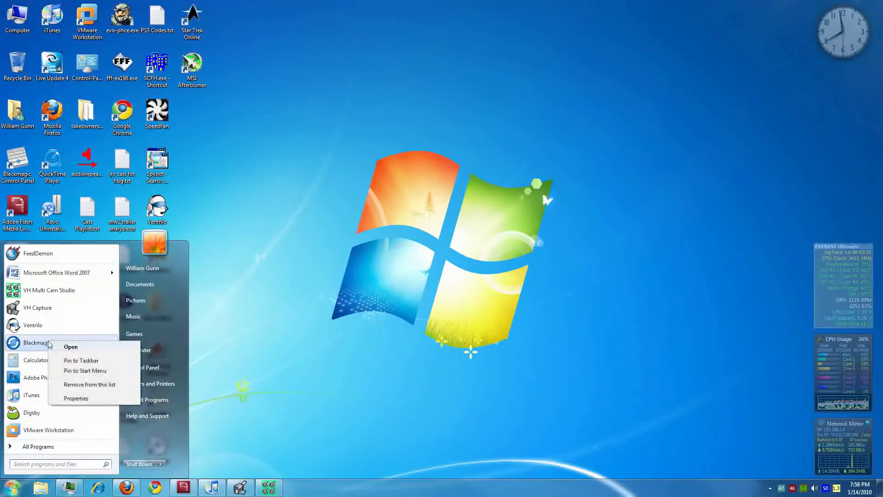
click(82, 398)
click(221, 262)
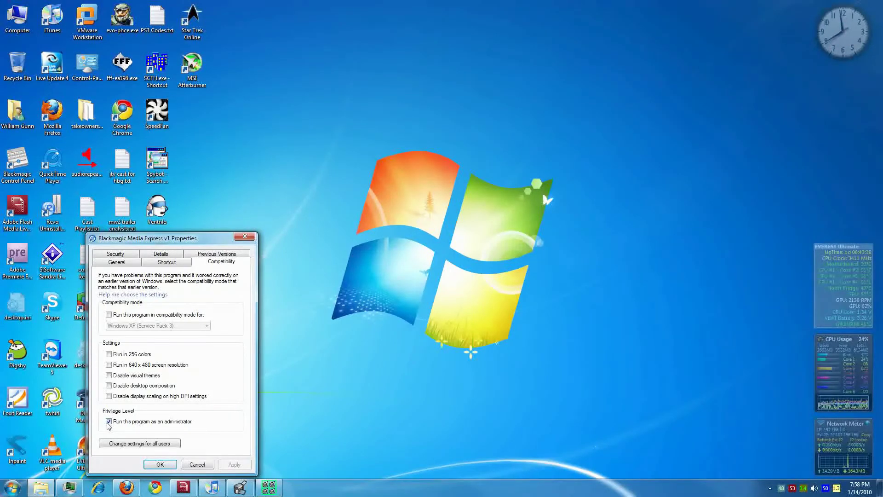
click(133, 444)
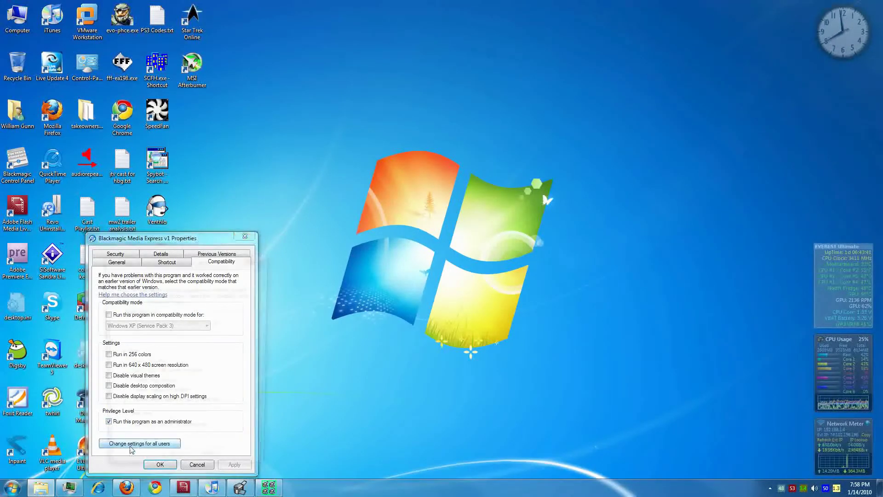
click(125, 432)
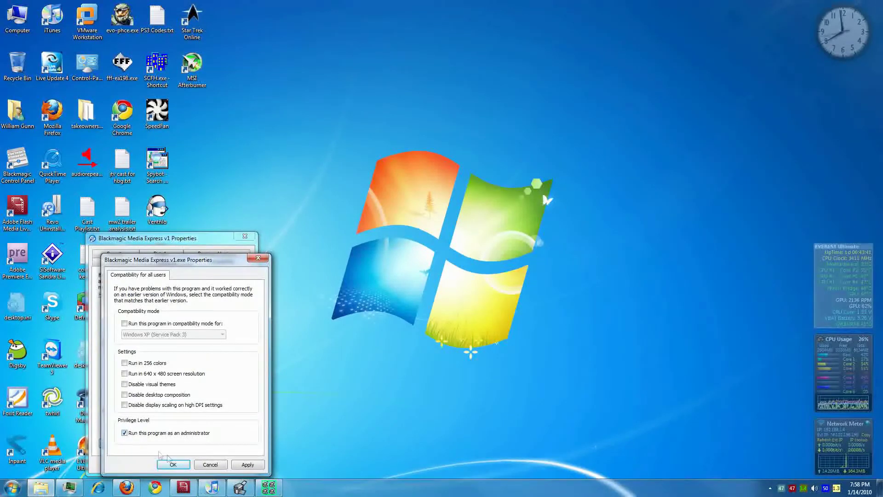
click(171, 464)
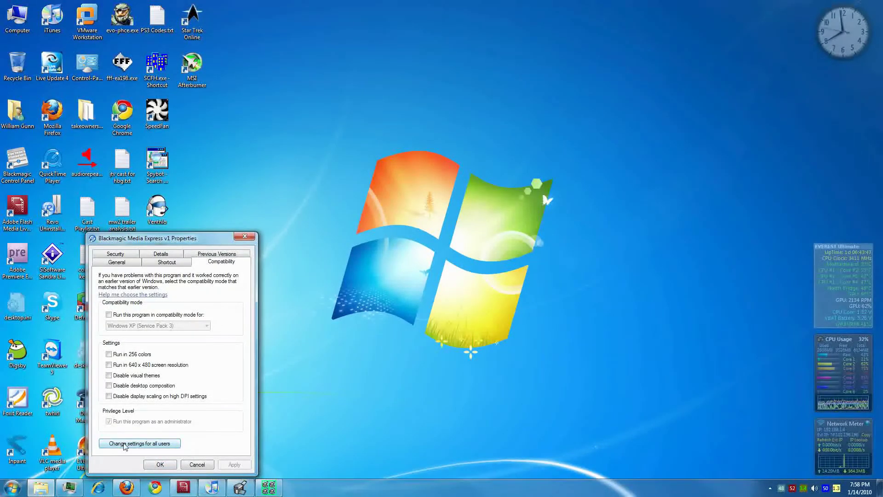
click(169, 464)
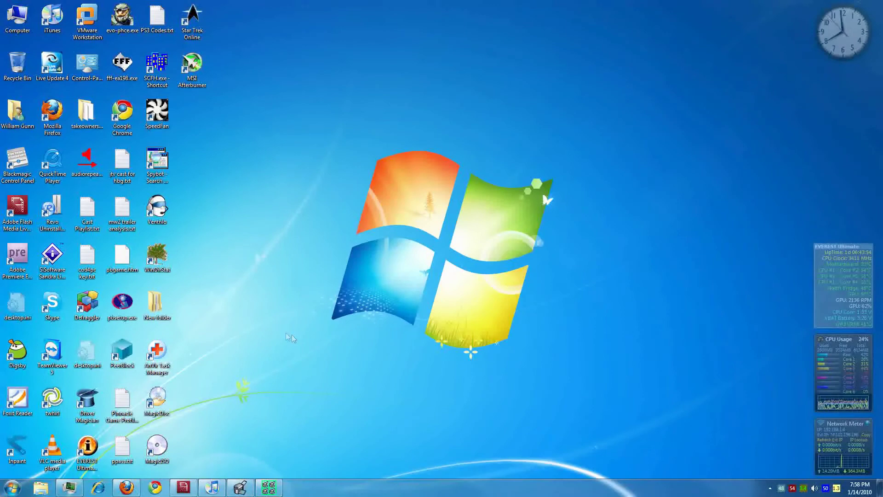
key(super)
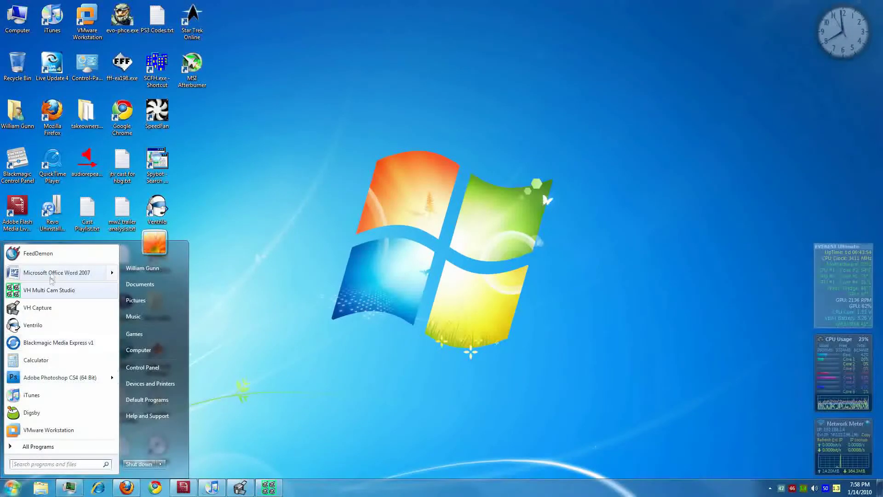
Step: Browse All Programs into the Blackmagic Design > Intensity folder, then return to recent programs
click(40, 446)
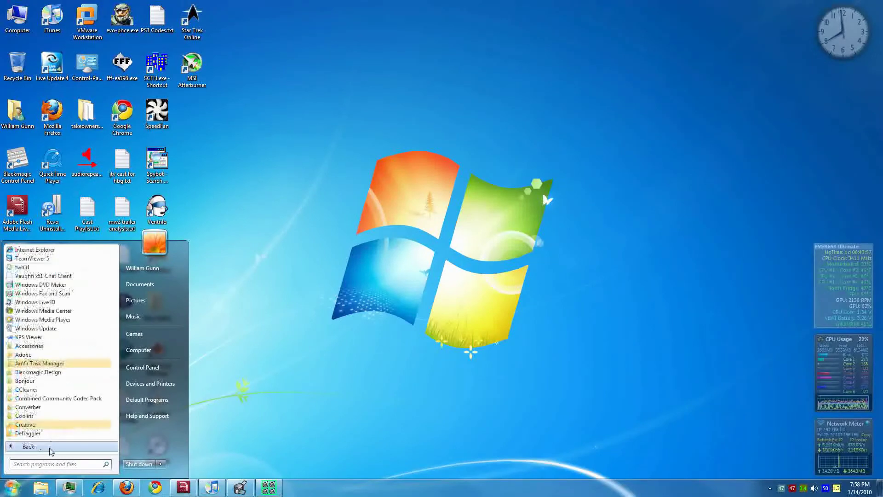
click(37, 371)
click(34, 380)
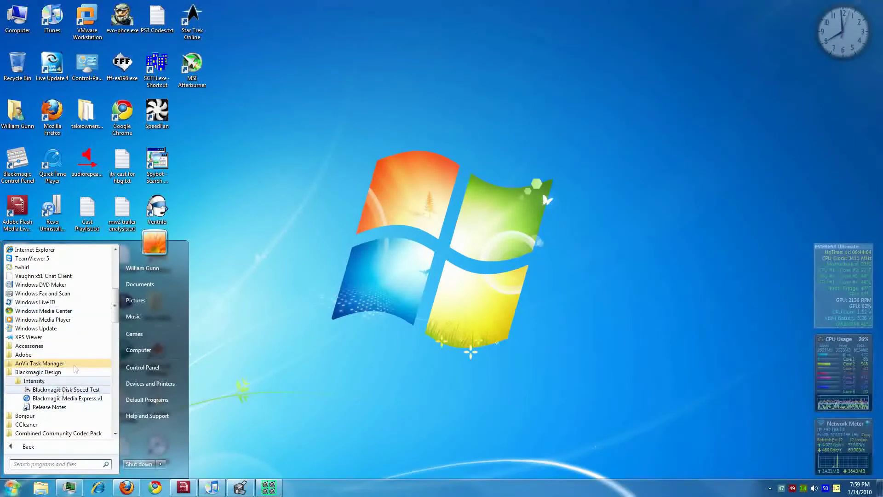
click(28, 445)
Step: Make VH Multi Cam Studio run as administrator for all users and close its properties
right_click(46, 290)
click(69, 362)
click(184, 263)
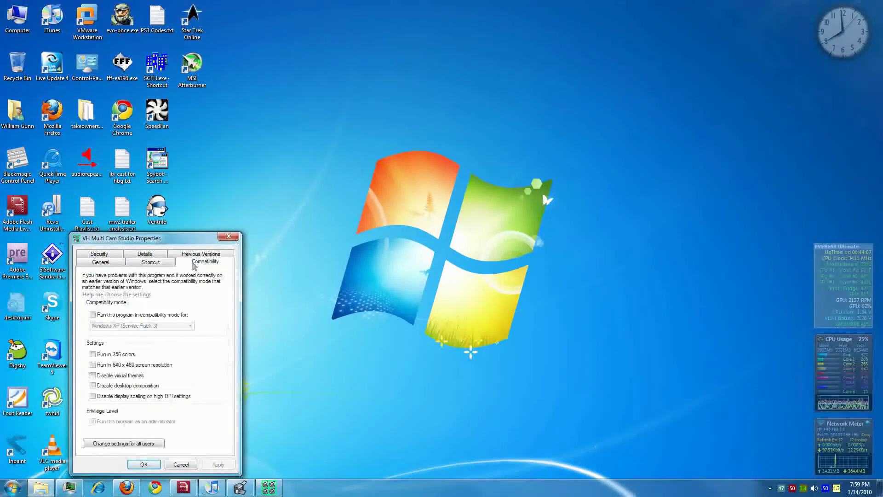
click(123, 442)
click(108, 433)
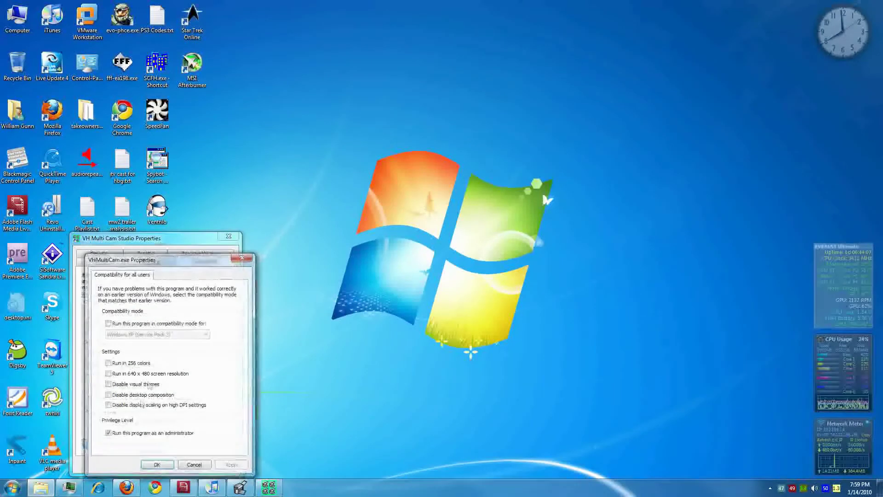
click(155, 464)
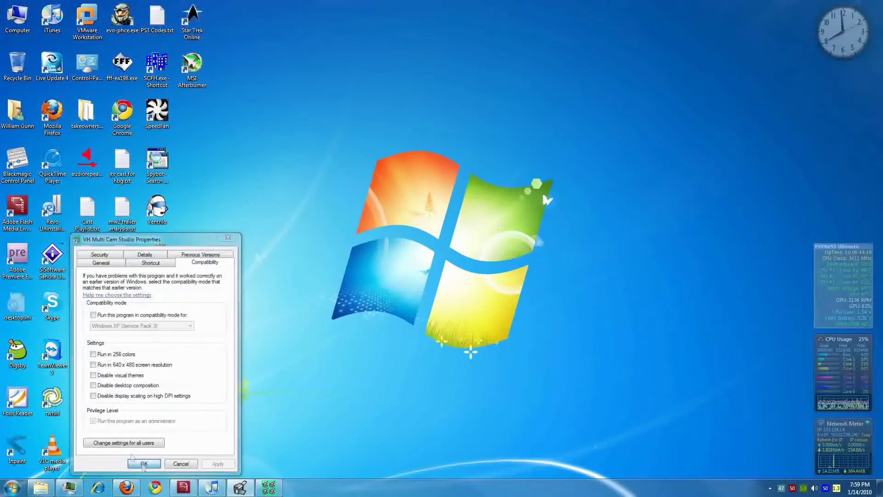
click(142, 465)
click(37, 446)
Step: Launch Flash Media Live Encoder 3 from the Adobe folder, then close its window
click(40, 358)
click(53, 363)
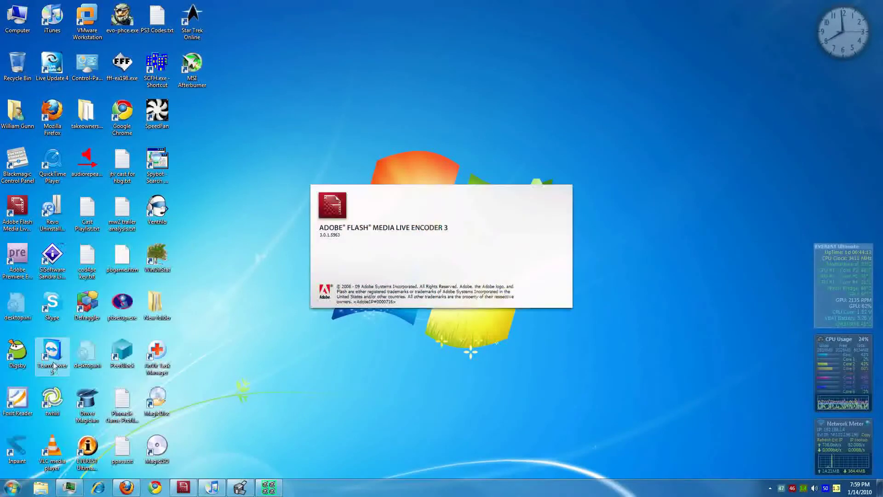
mouse_move(193, 491)
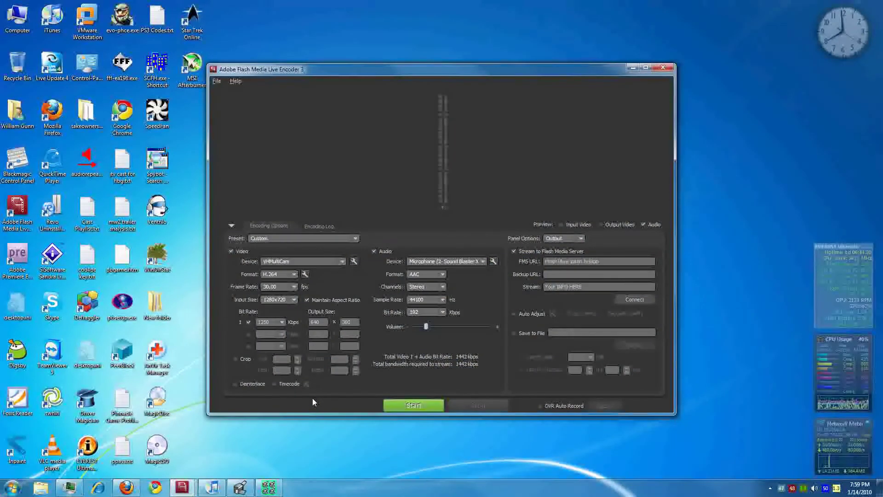
click(663, 68)
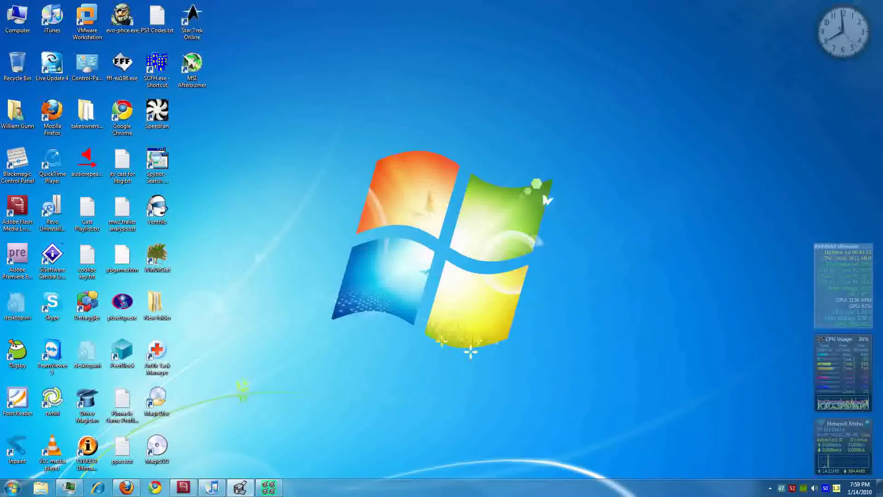
Step: Make Flash Media Live Encoder 3 run as administrator for all users and close its properties
click(12, 487)
click(38, 447)
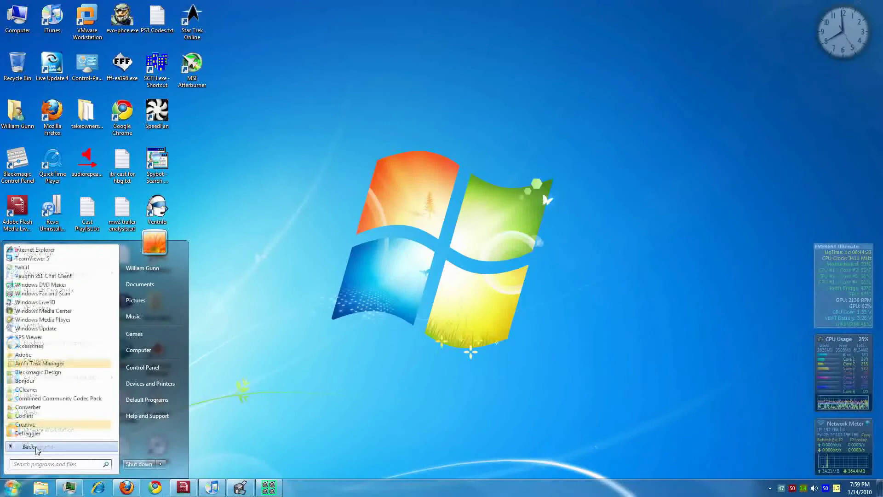
click(41, 357)
right_click(36, 365)
click(74, 362)
click(210, 262)
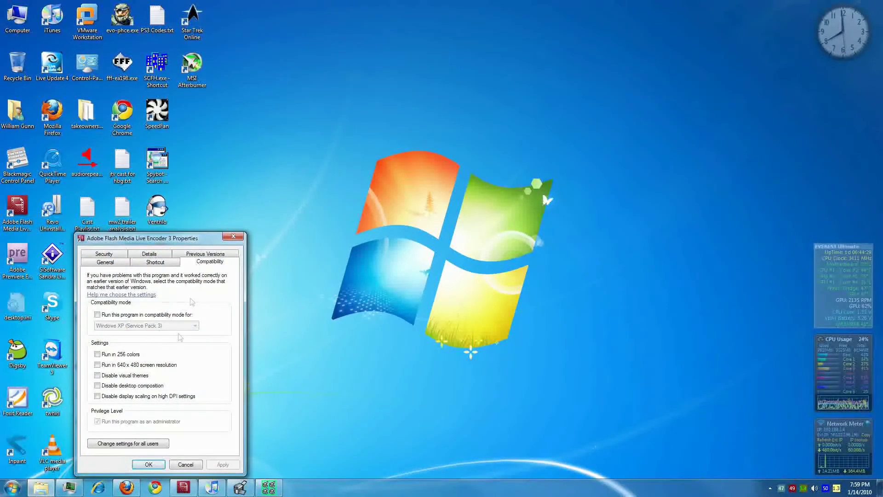
click(128, 443)
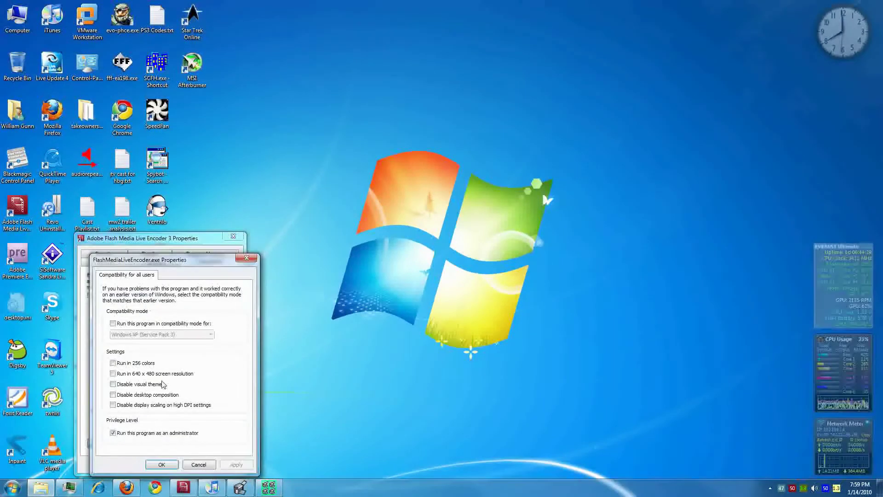
click(161, 465)
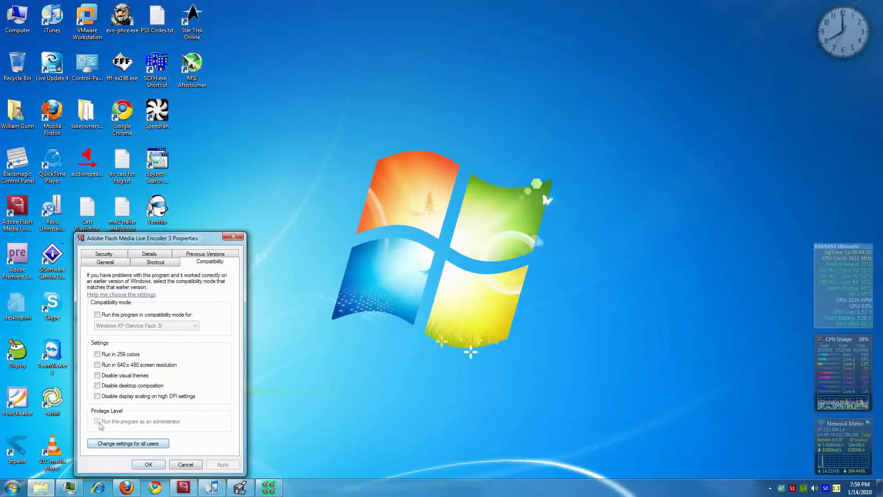
click(148, 464)
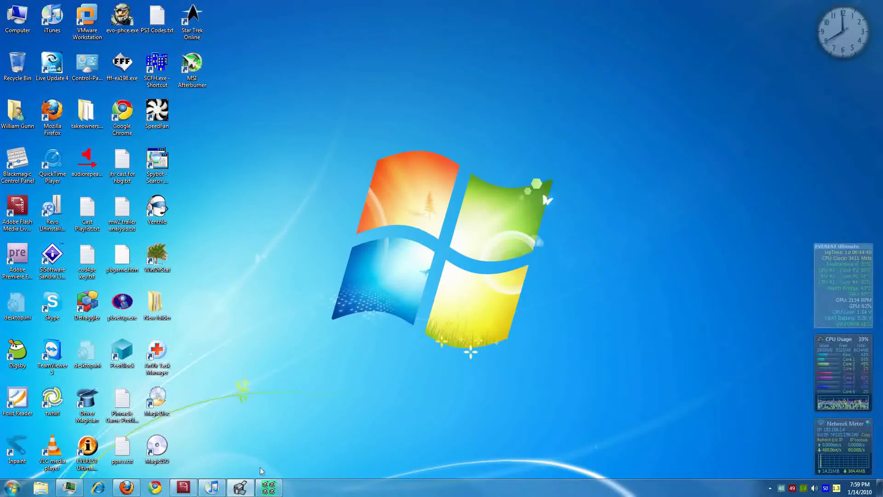
Step: Restore the Flash Media Live Encoder window and turn on the Input Video and Output Video previews
click(13, 488)
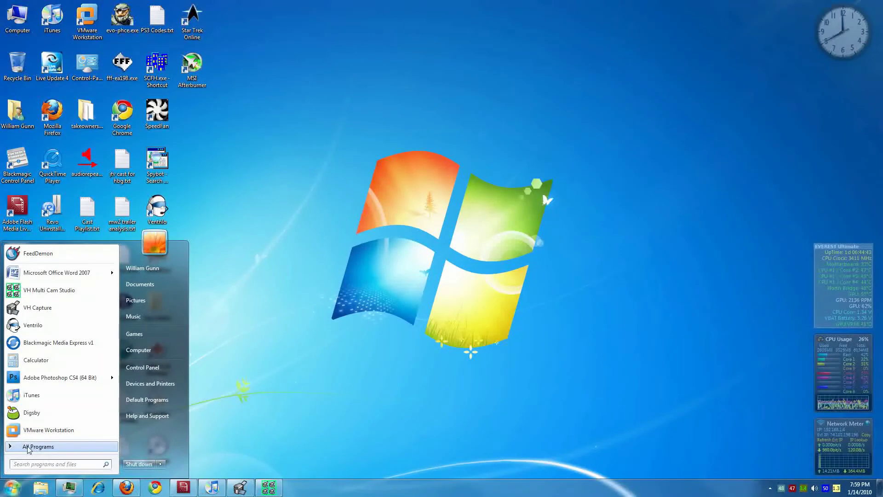
click(304, 436)
click(180, 491)
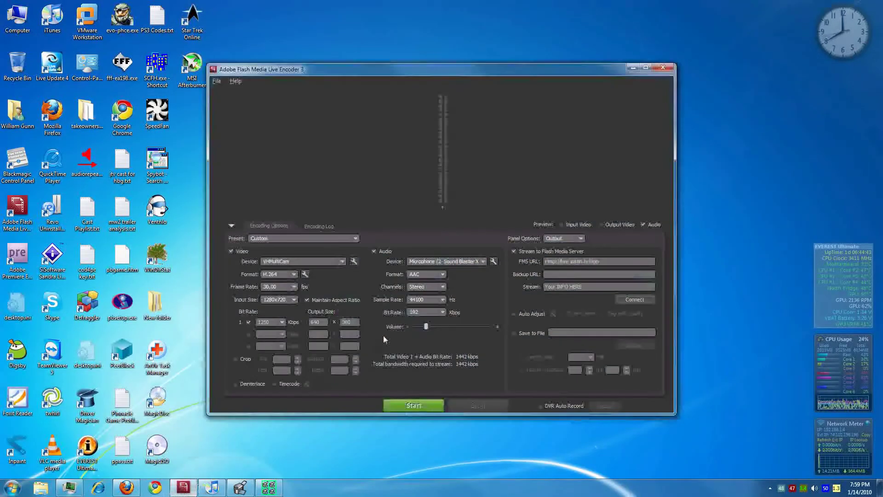
click(573, 224)
click(614, 225)
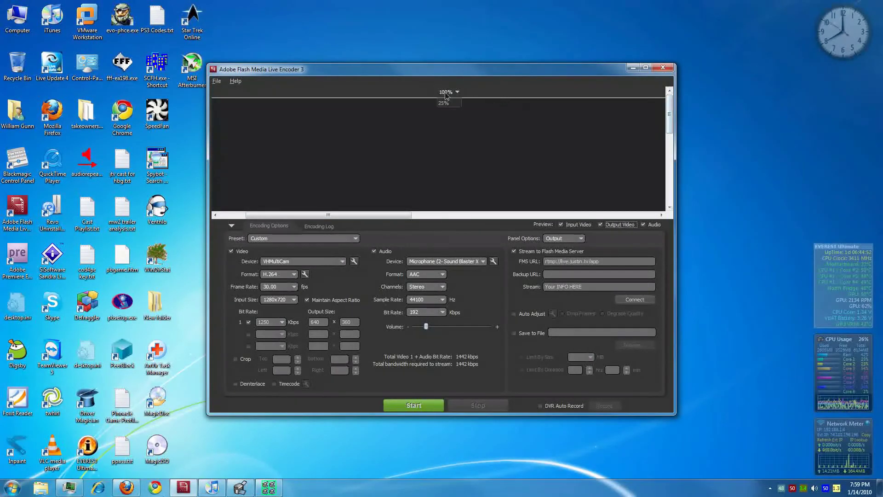
Step: Set both preview sizes to 25% and move the encoder window up and right
click(445, 92)
click(444, 147)
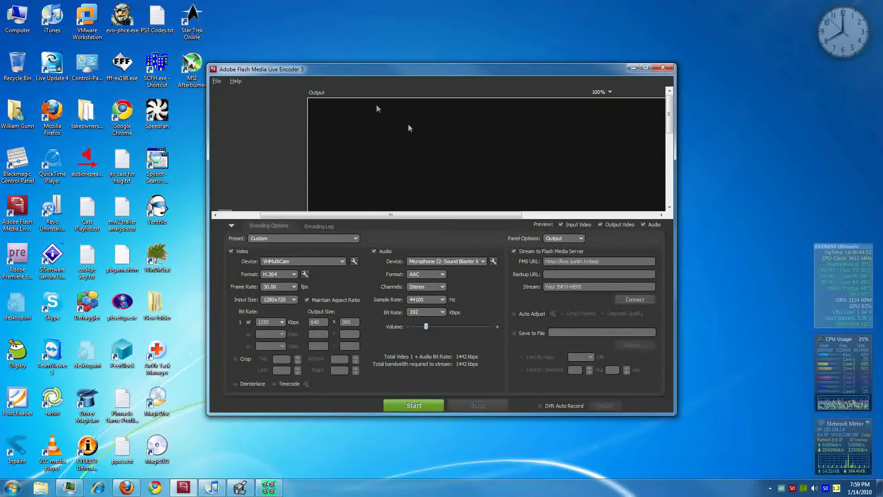
click(607, 92)
click(599, 144)
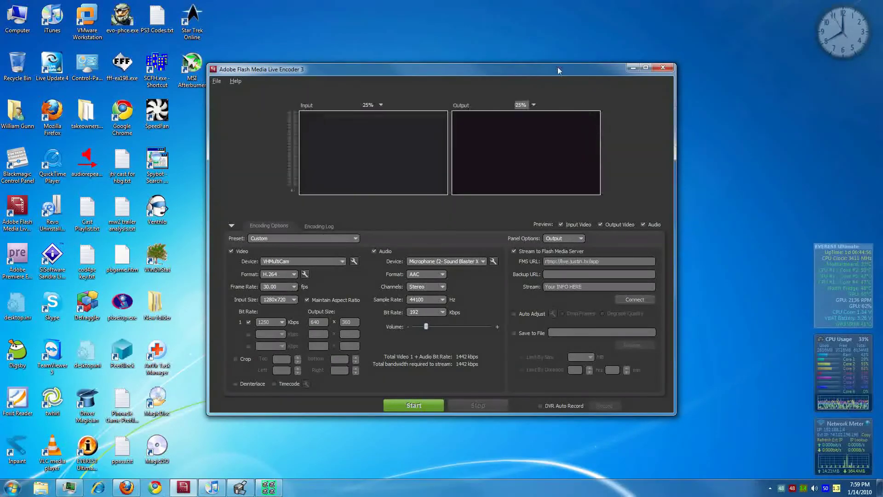
drag(558, 70, 635, 39)
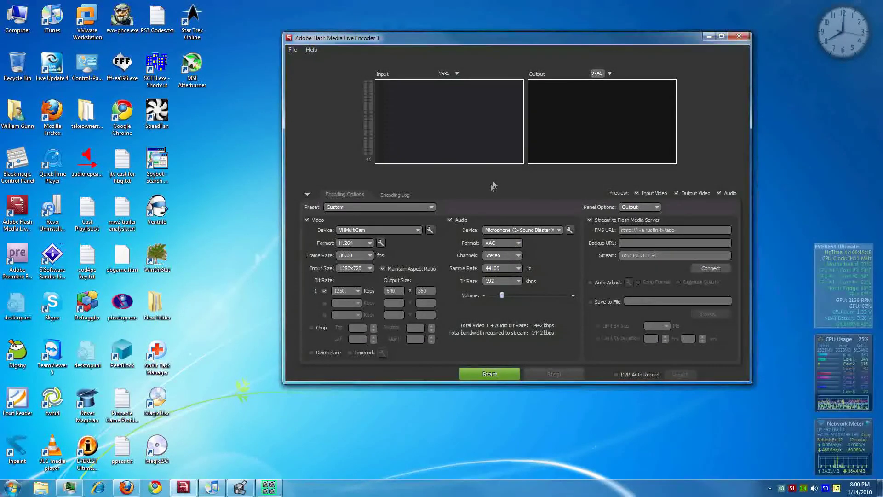
Step: Switch between VH Multi Cam Studio and the encoder, shifting the encoder right to see the PS3 feed
click(269, 487)
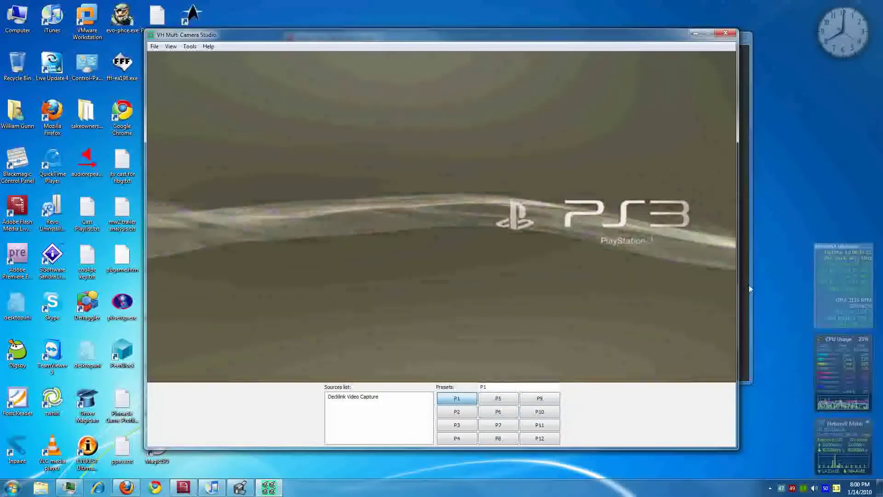
click(745, 285)
drag(473, 34, 567, 40)
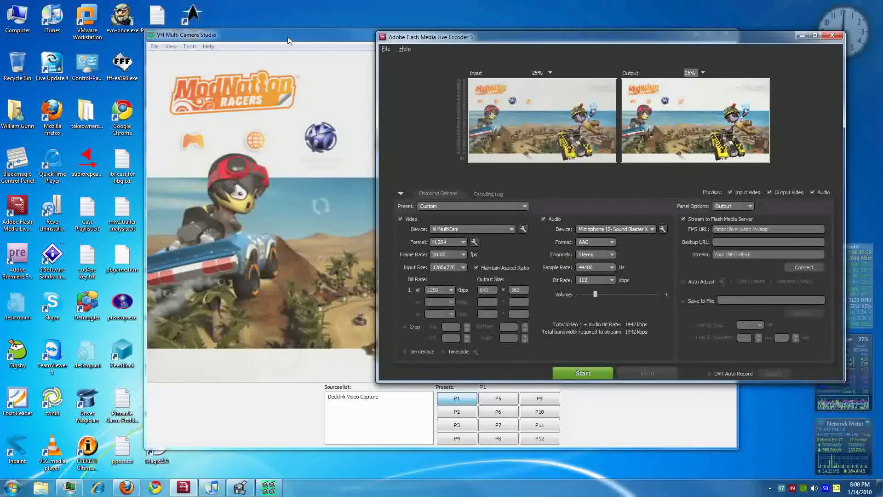
click(288, 41)
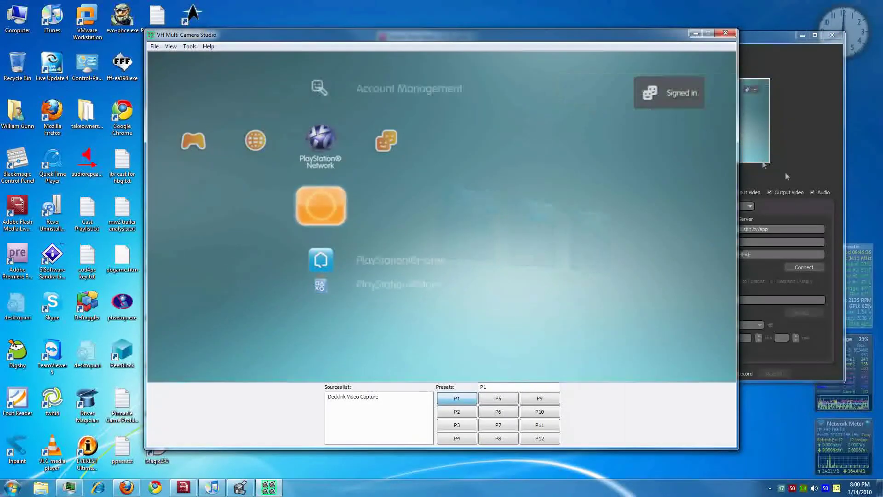
click(801, 102)
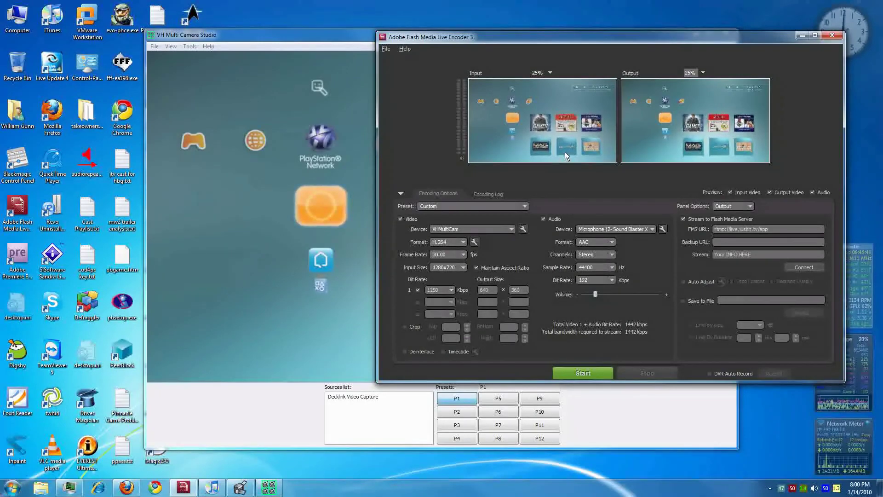
Step: Minimize and restore VH Multi Cam Studio, then switch off the encoder's output and input previews
key(alt+Tab)
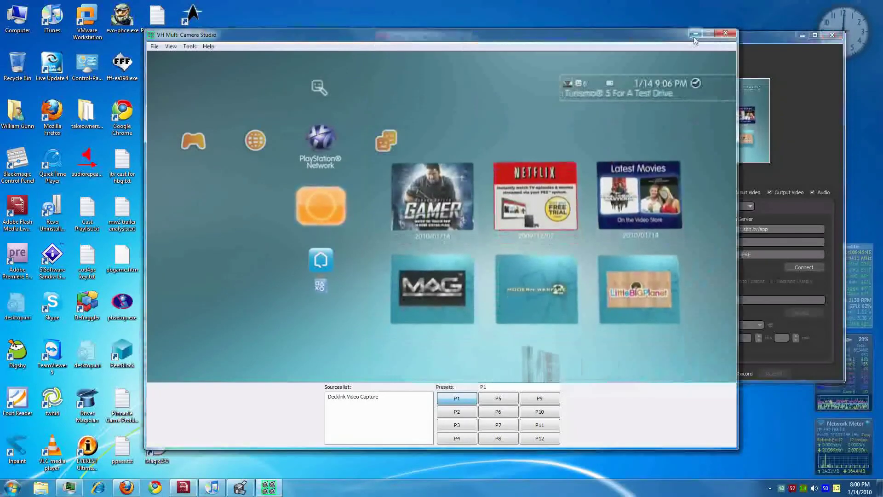
click(696, 34)
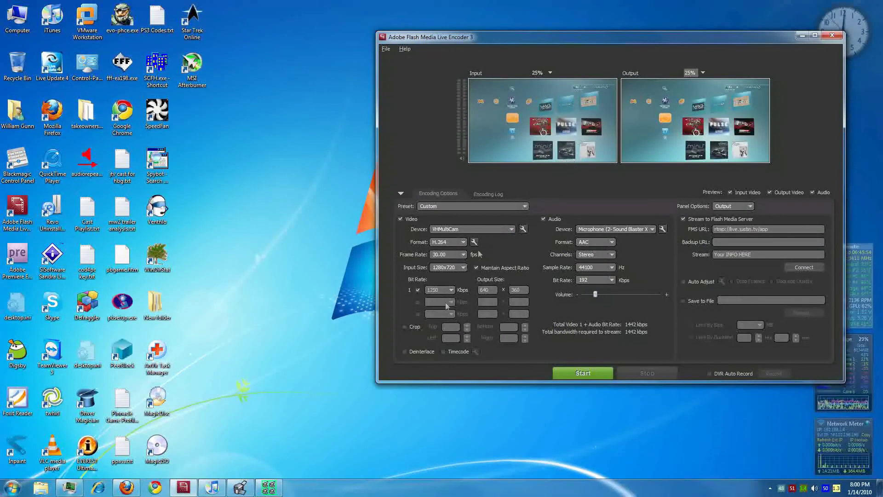
click(269, 487)
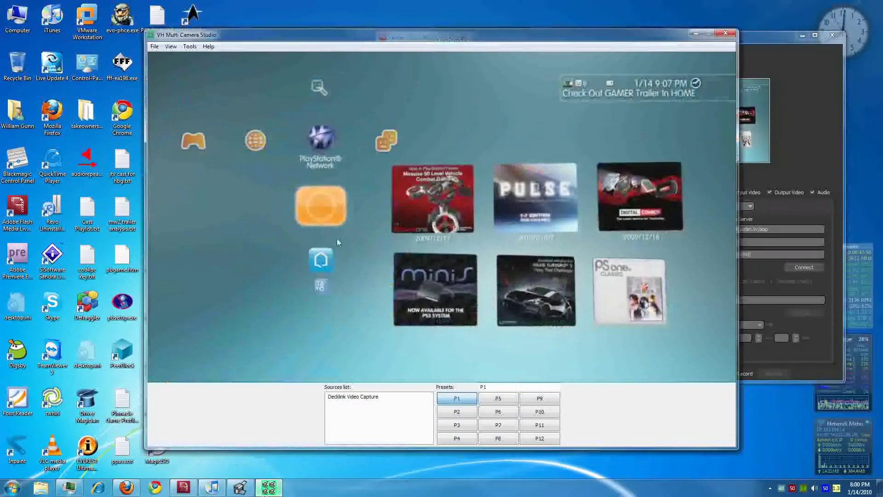
click(798, 159)
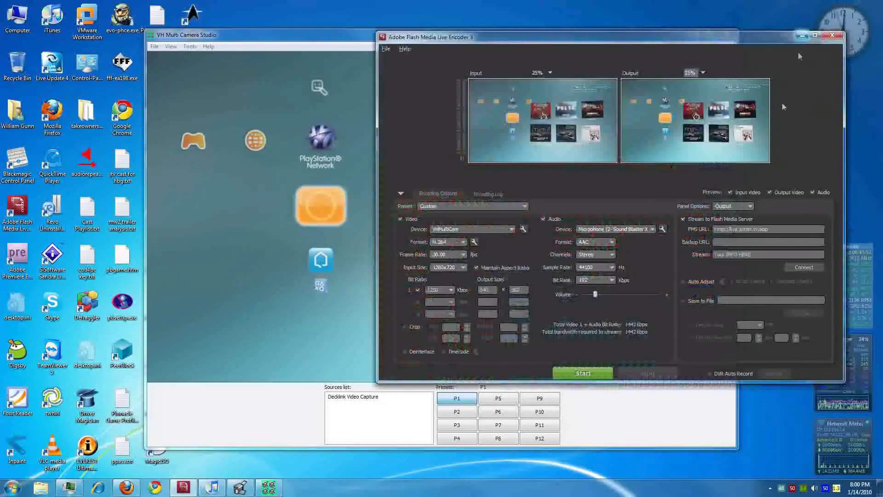
click(770, 192)
click(744, 193)
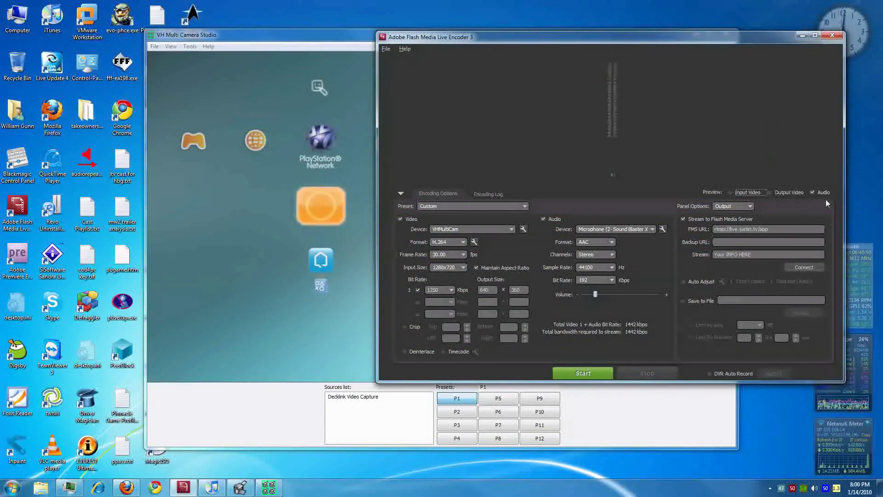